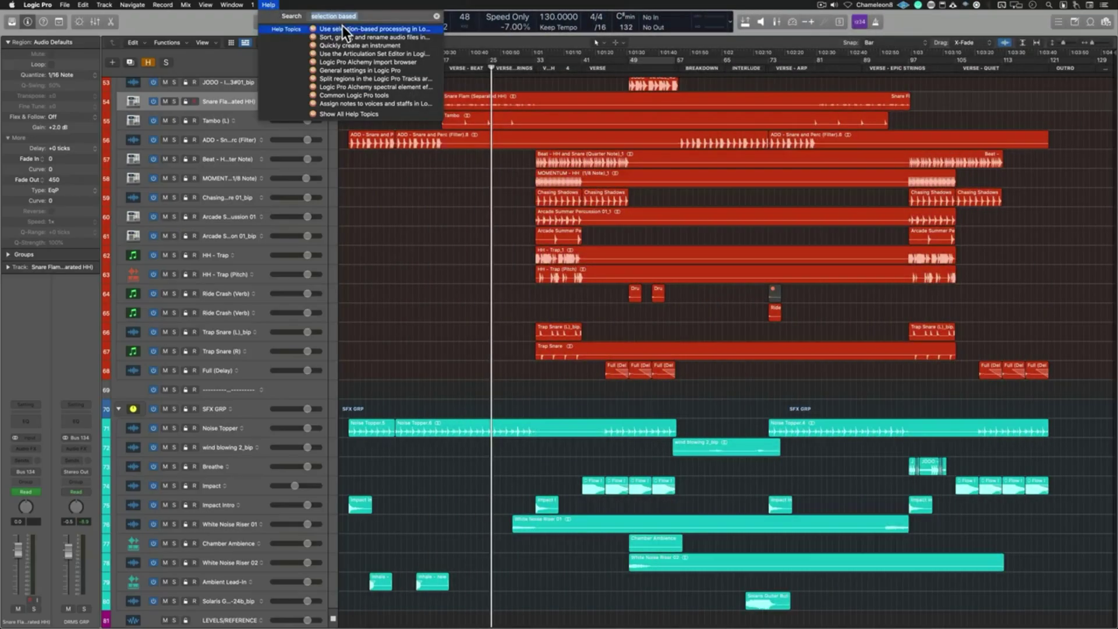
# - Open the 'Use selection-based processing in Logic Pro' help topic and dock it left
pyautogui.click(345, 30)
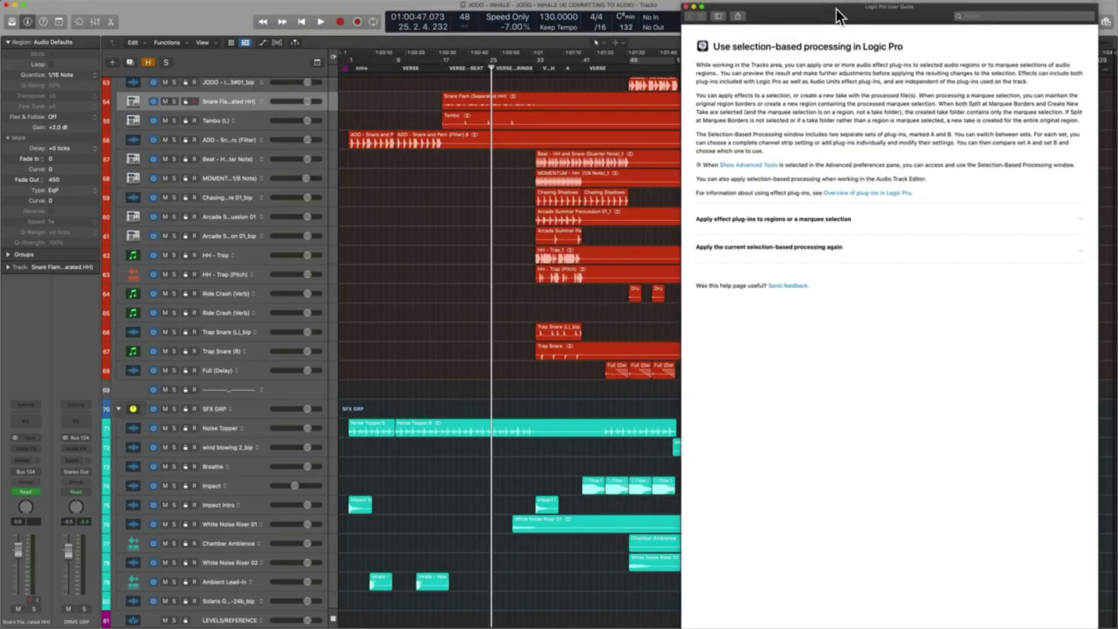
pyautogui.moveTo(862, 18); pyautogui.dragTo(324, 17)
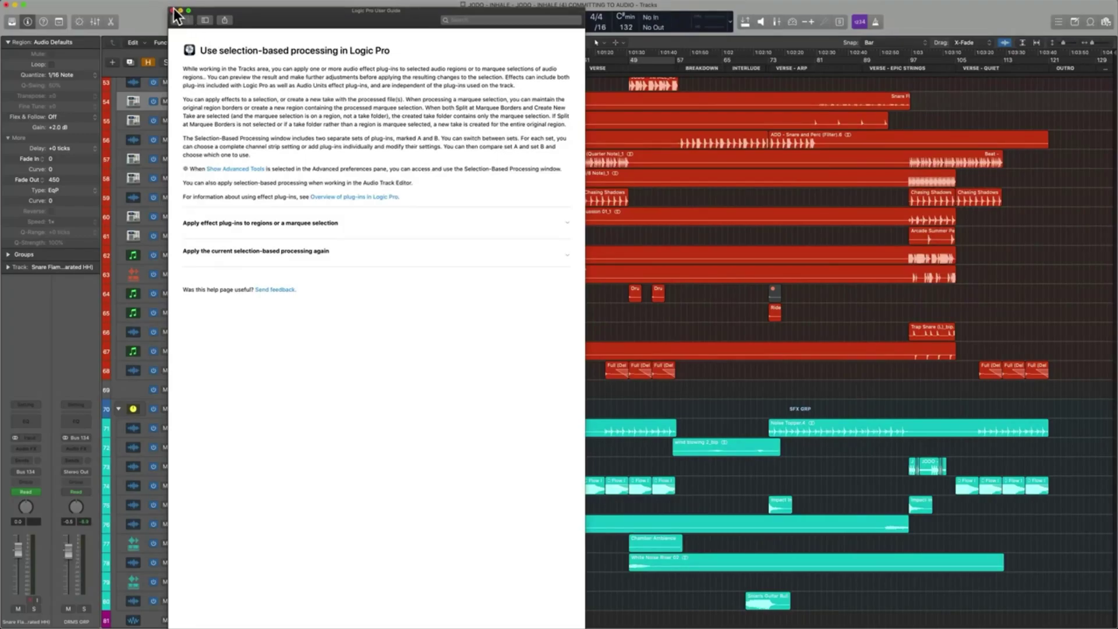
# - Close the User Guide, move to the Kick/Snare track and audition the arrangement
pyautogui.click(178, 11)
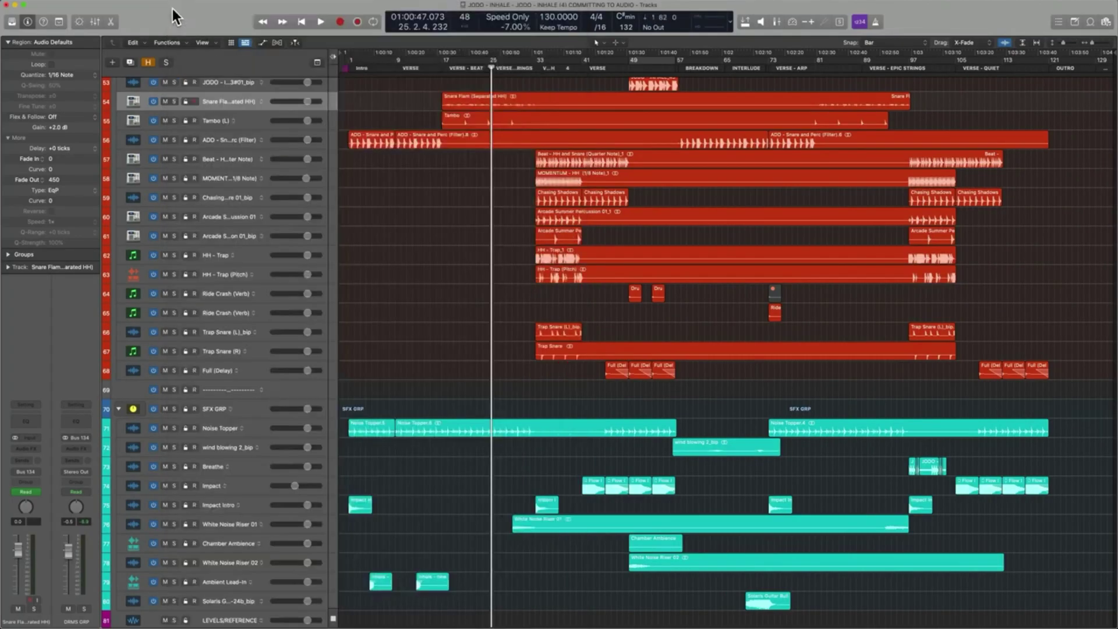
pyautogui.moveTo(394, 191); pyautogui.dragTo(480, 173)
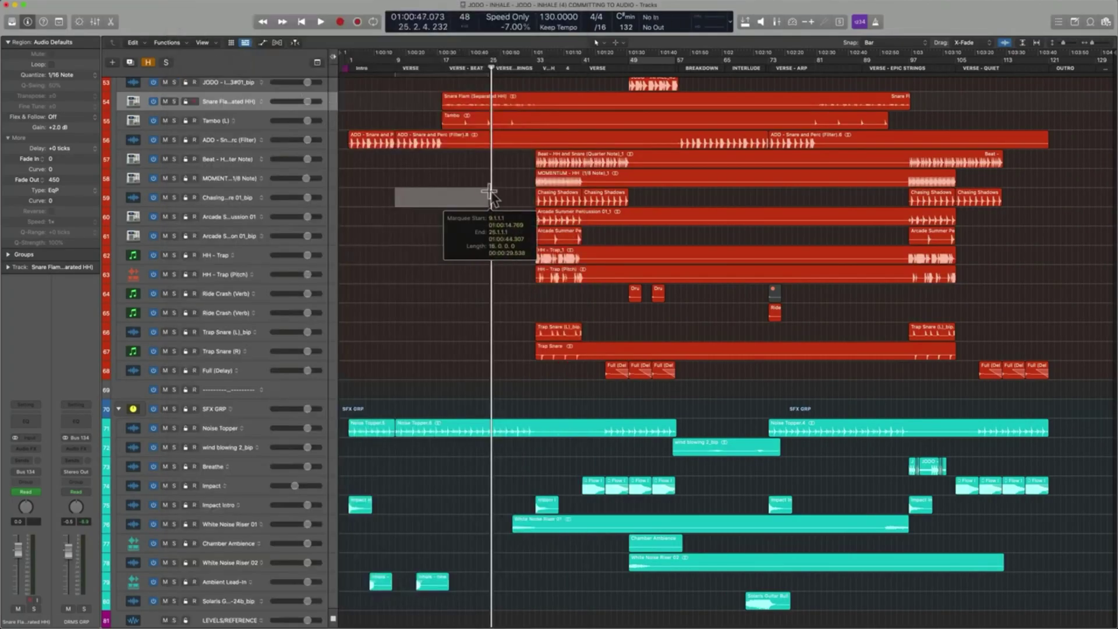
pyautogui.click(559, 162)
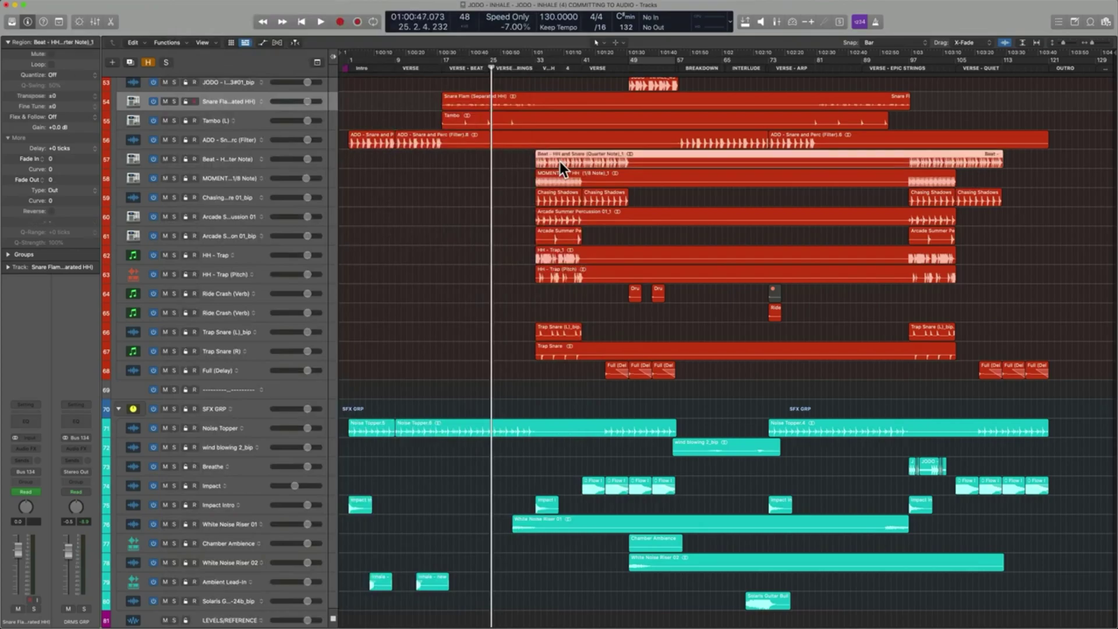
pyautogui.click(487, 166)
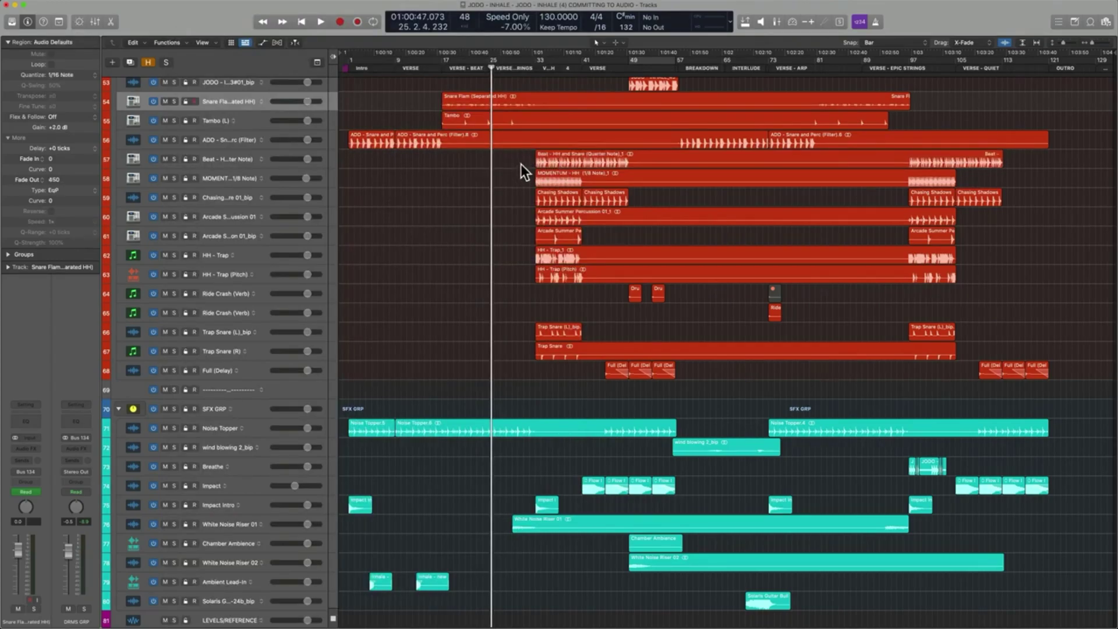
pyautogui.scroll(1, 521, 163)
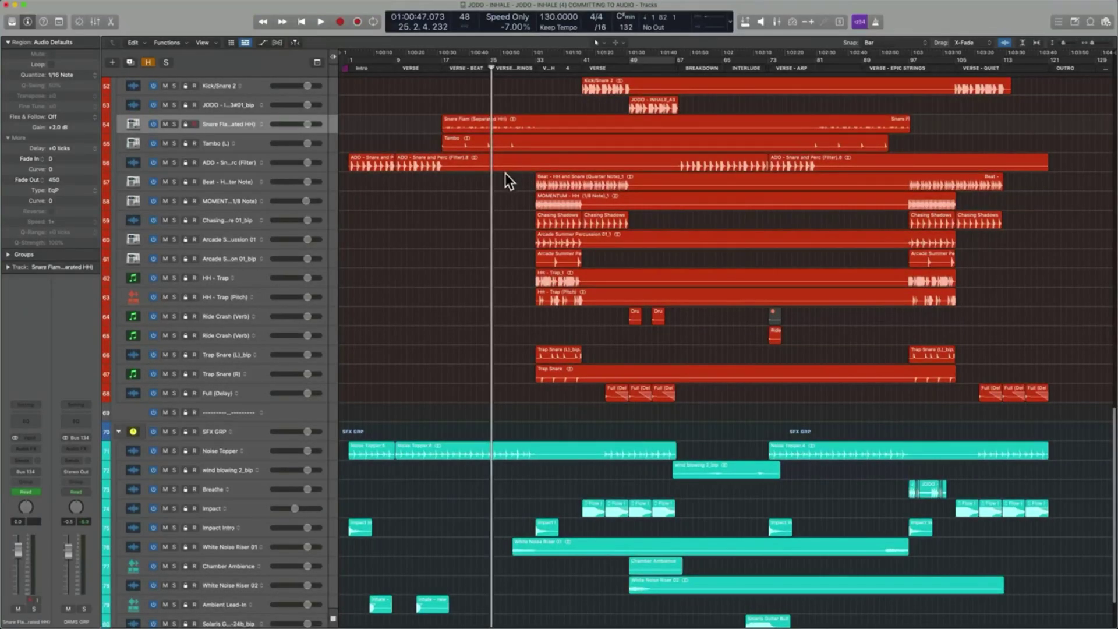
pyautogui.press('space')
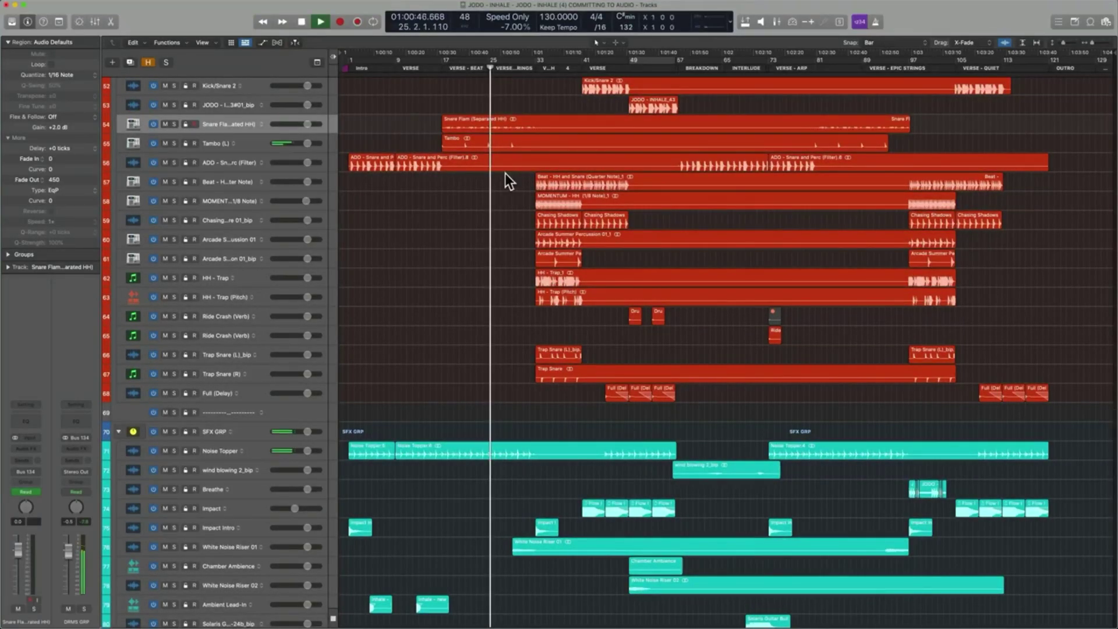
pyautogui.scroll(4, 506, 186)
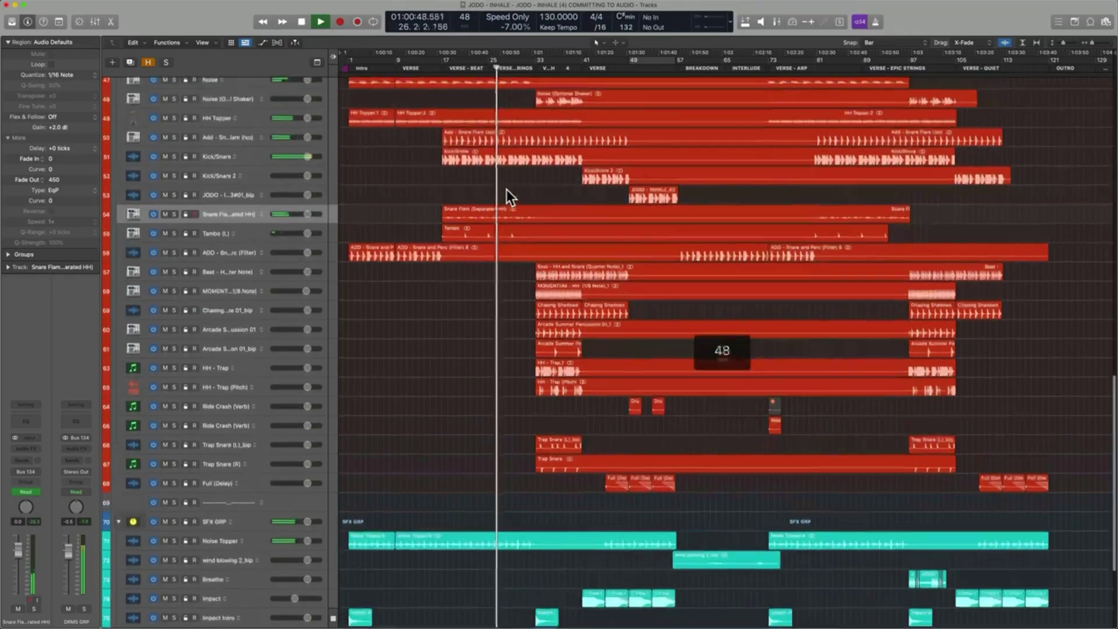
pyautogui.scroll(1, 506, 189)
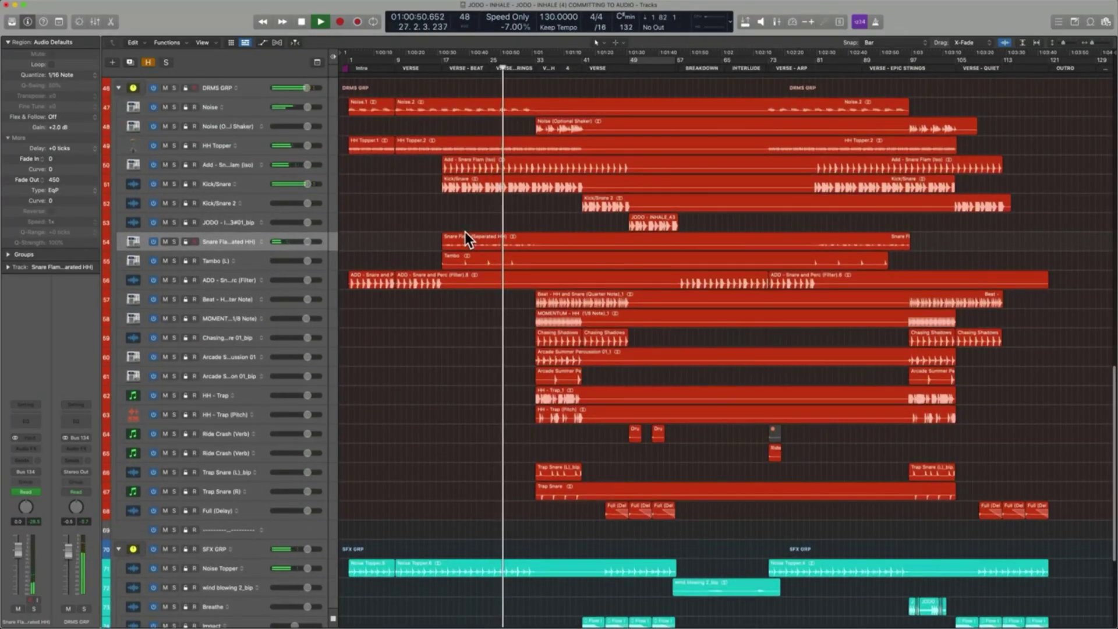
pyautogui.press('space')
pyautogui.scroll(5, 536, 324)
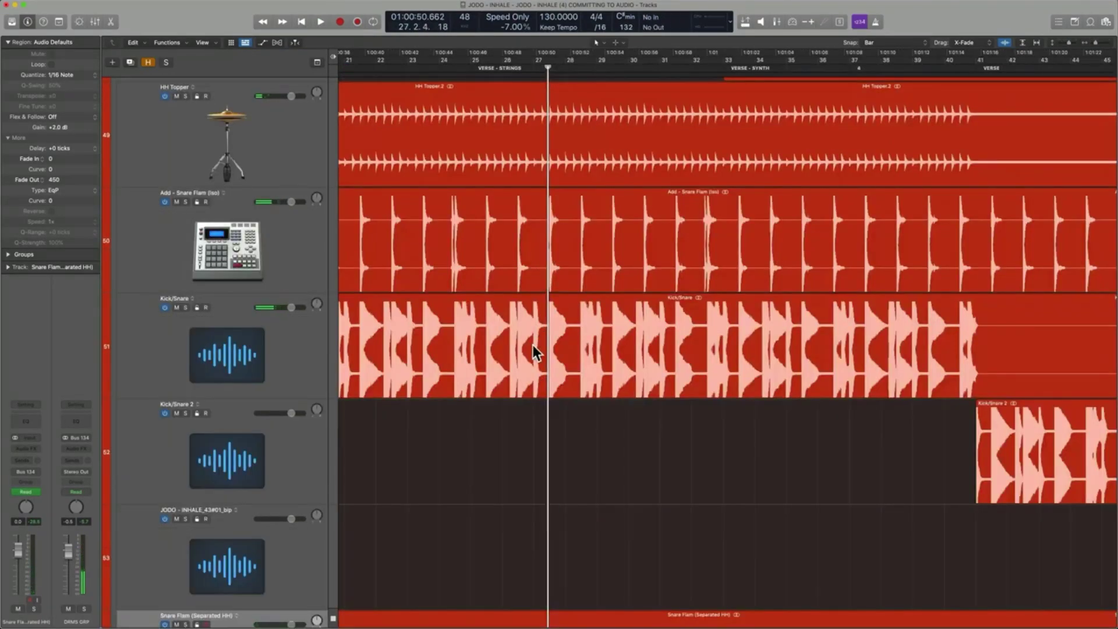
# - Select the zoomed-in Kick/Snare region and solo the Kick/Snare track
pyautogui.click(533, 349)
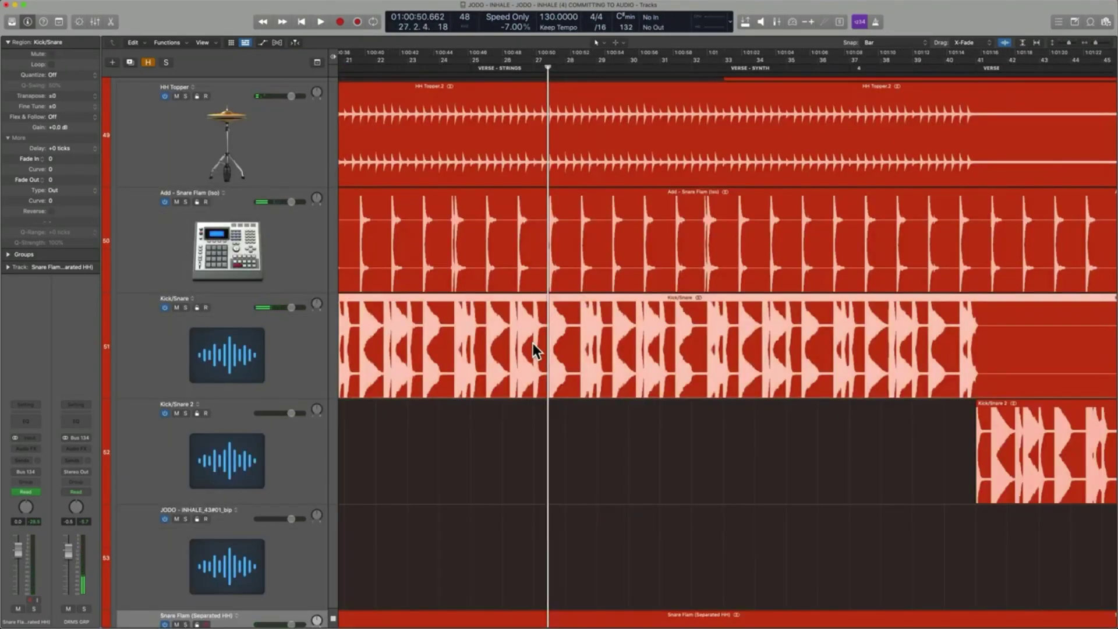
pyautogui.click(185, 307)
pyautogui.click(460, 450)
pyautogui.click(515, 368)
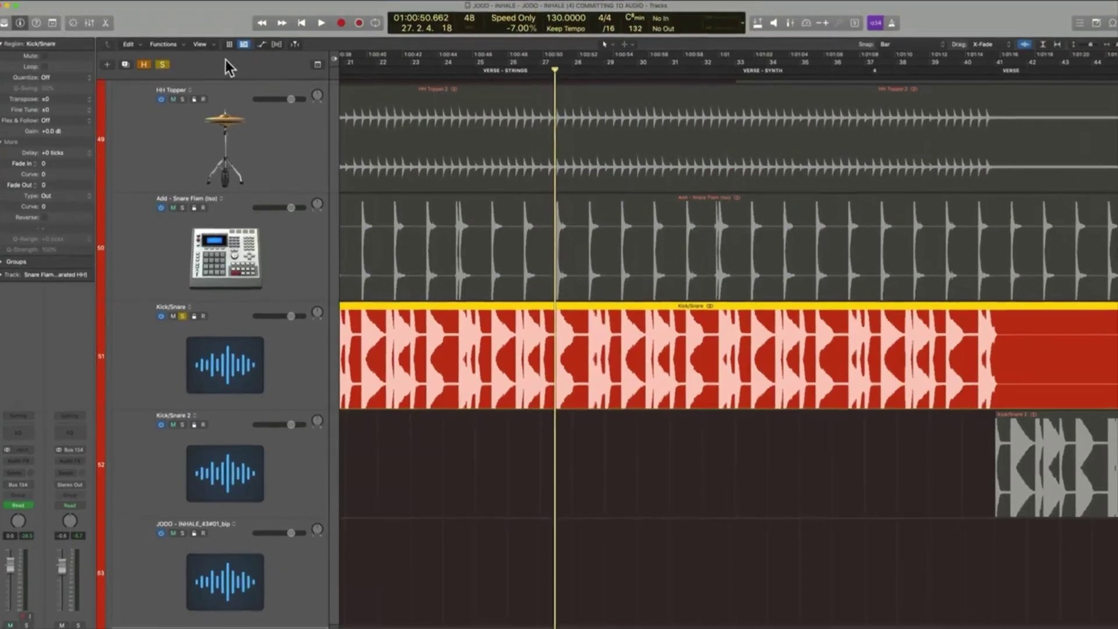
# - Open Functions > Selection-Based Processing for the Kick/Snare region and show the Mixer below
pyautogui.click(163, 44)
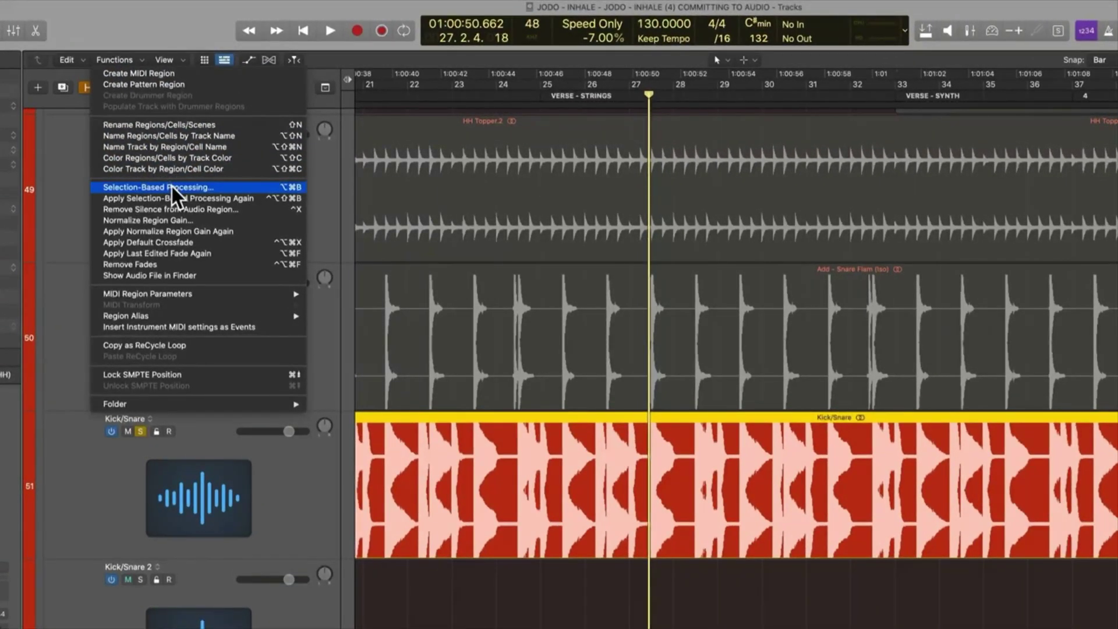
pyautogui.click(172, 186)
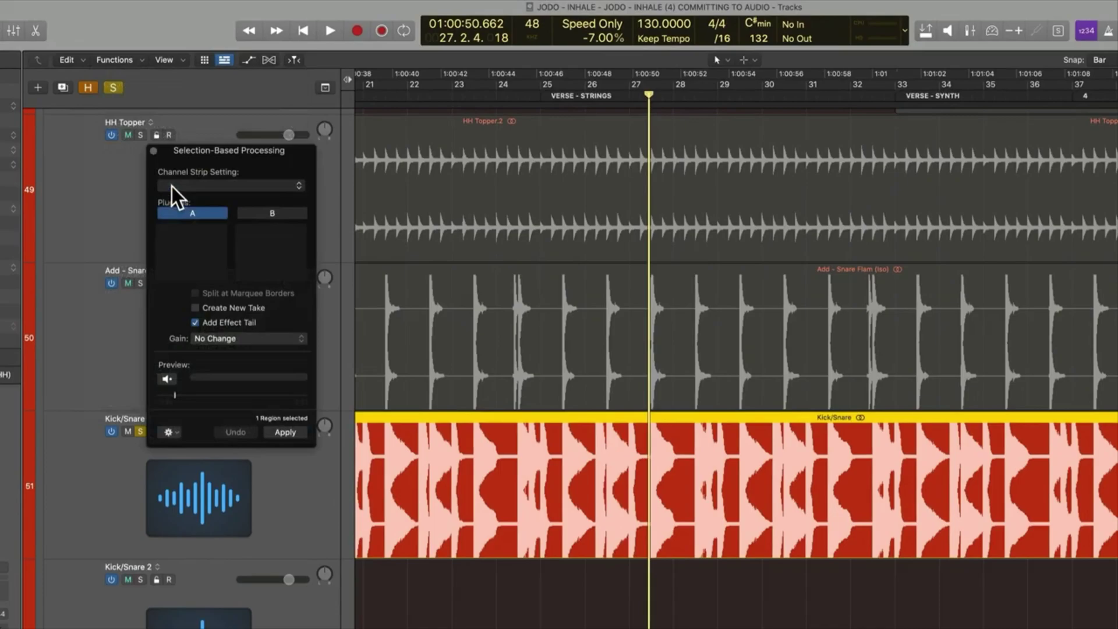
pyautogui.press('x')
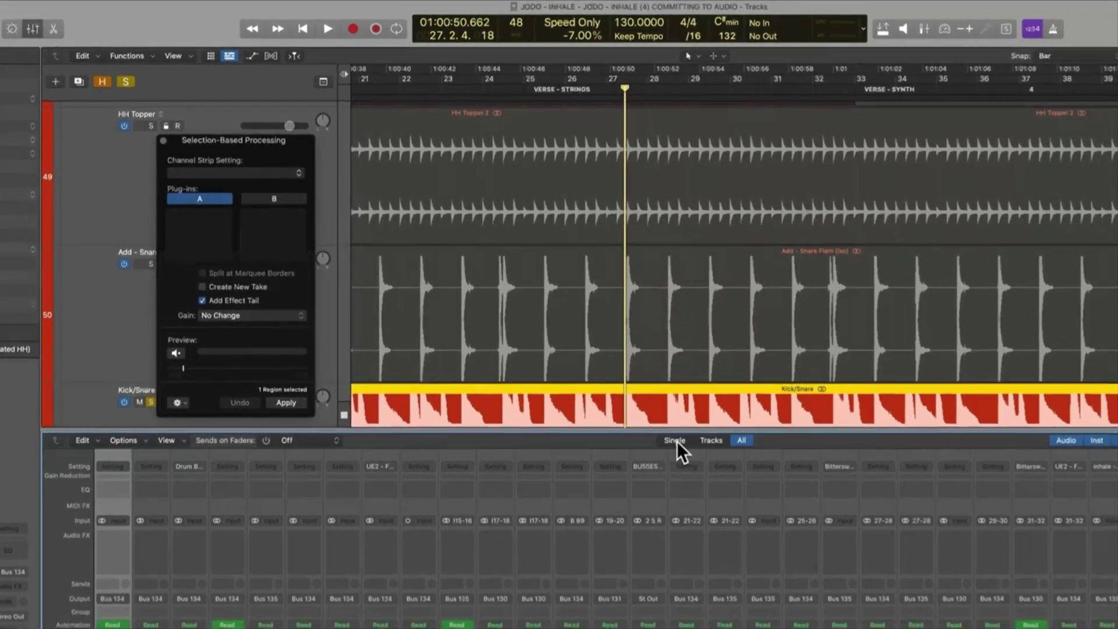
# - Switch the Mixer from Single to All and select the Selection-based Processing strip
pyautogui.click(691, 458)
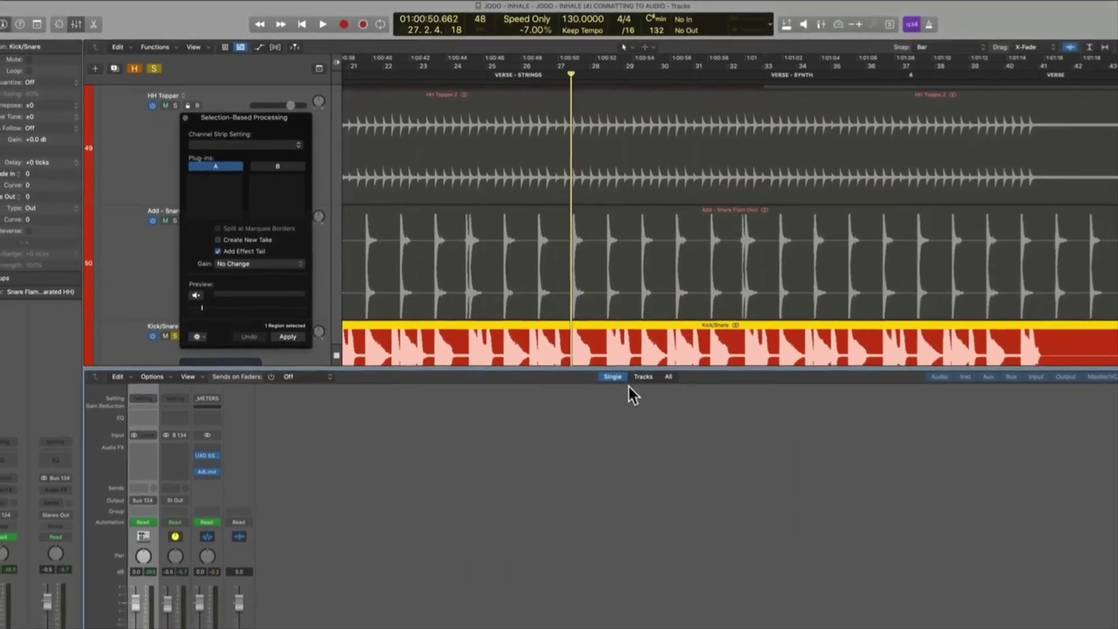
pyautogui.click(651, 388)
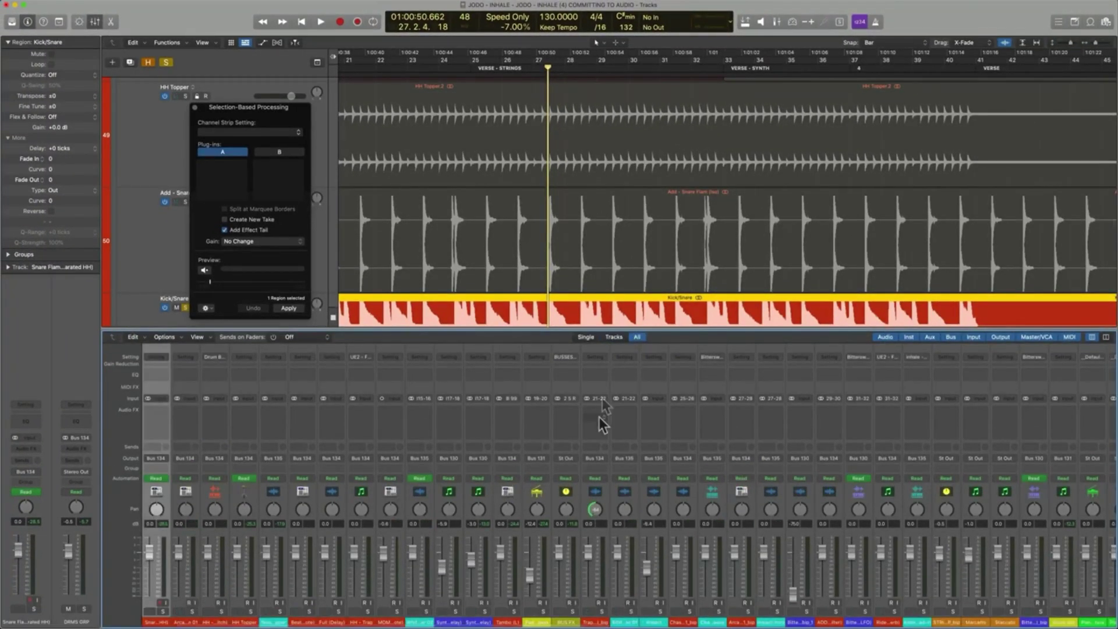
pyautogui.hscroll(5, 590, 507)
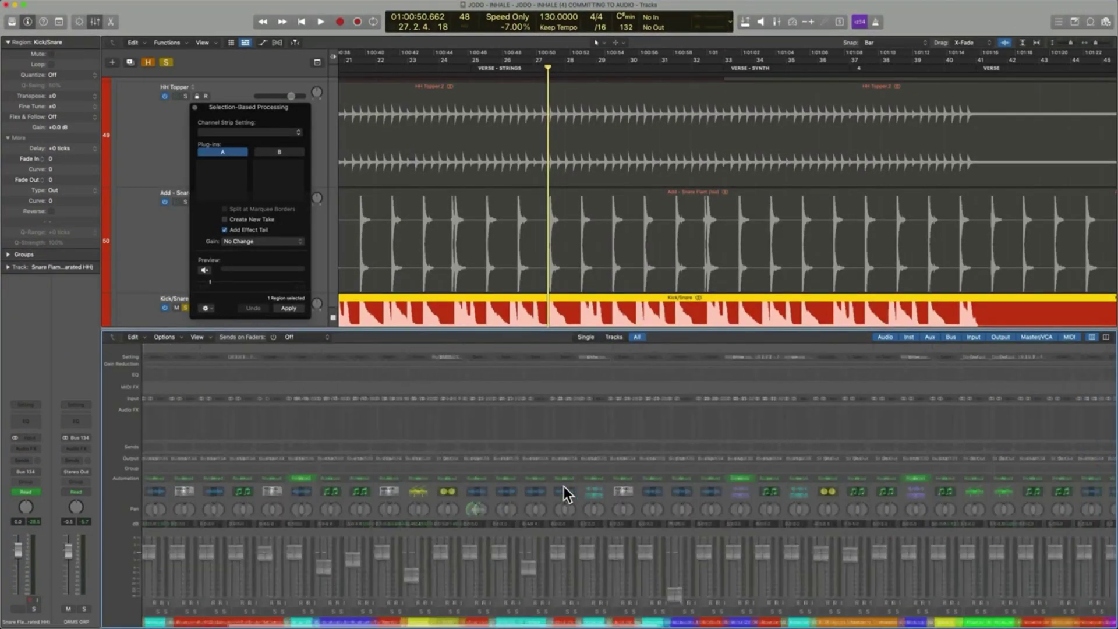
pyautogui.hscroll(5, 563, 494)
pyautogui.hscroll(3, 742, 502)
pyautogui.hscroll(3, 912, 504)
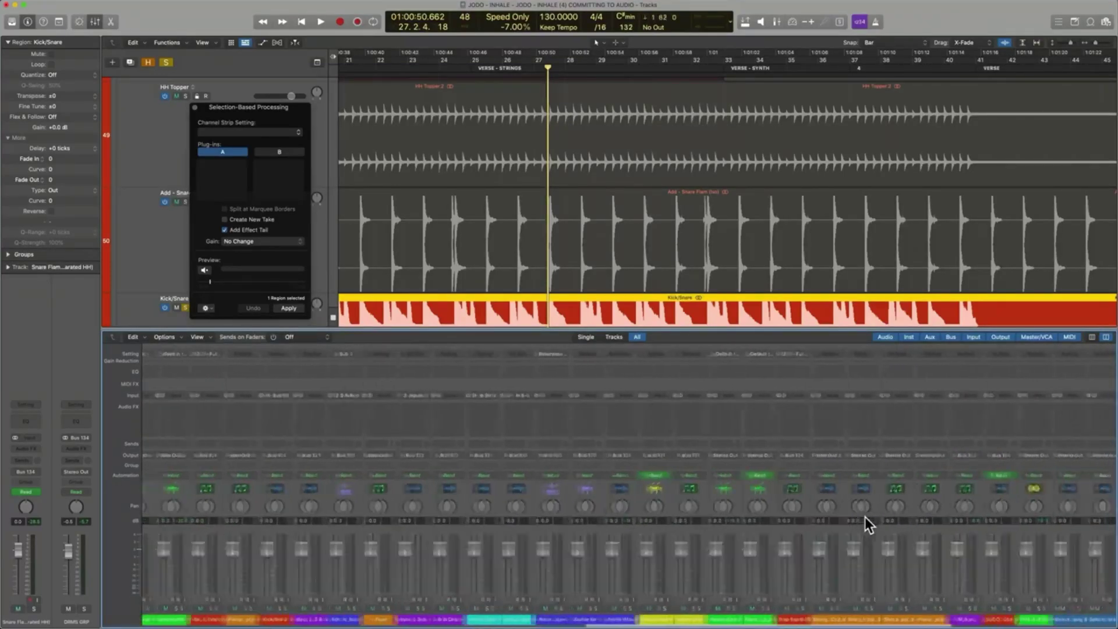
pyautogui.hscroll(5, 865, 516)
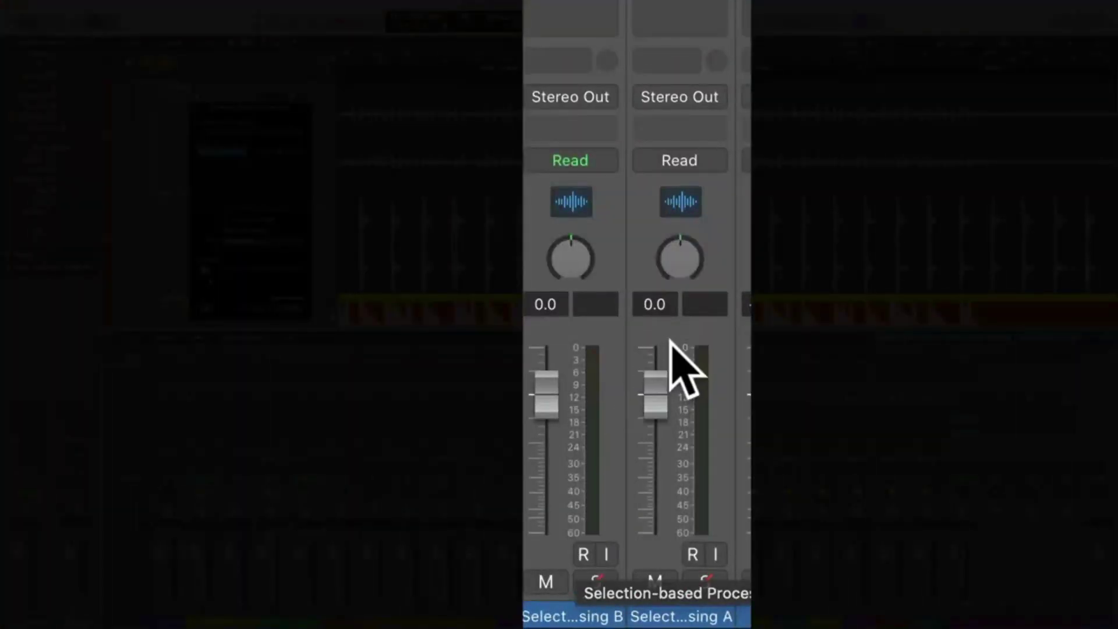
pyautogui.click(584, 201)
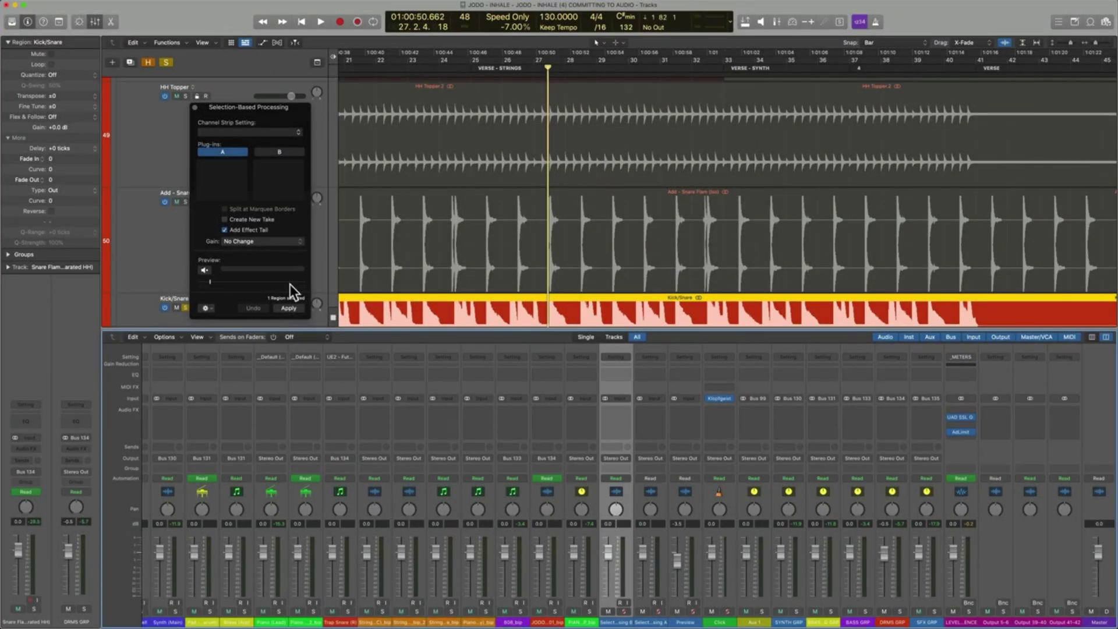
# - Load RX 8 De-click into processing chain A, then hide the Mixer
pyautogui.click(237, 165)
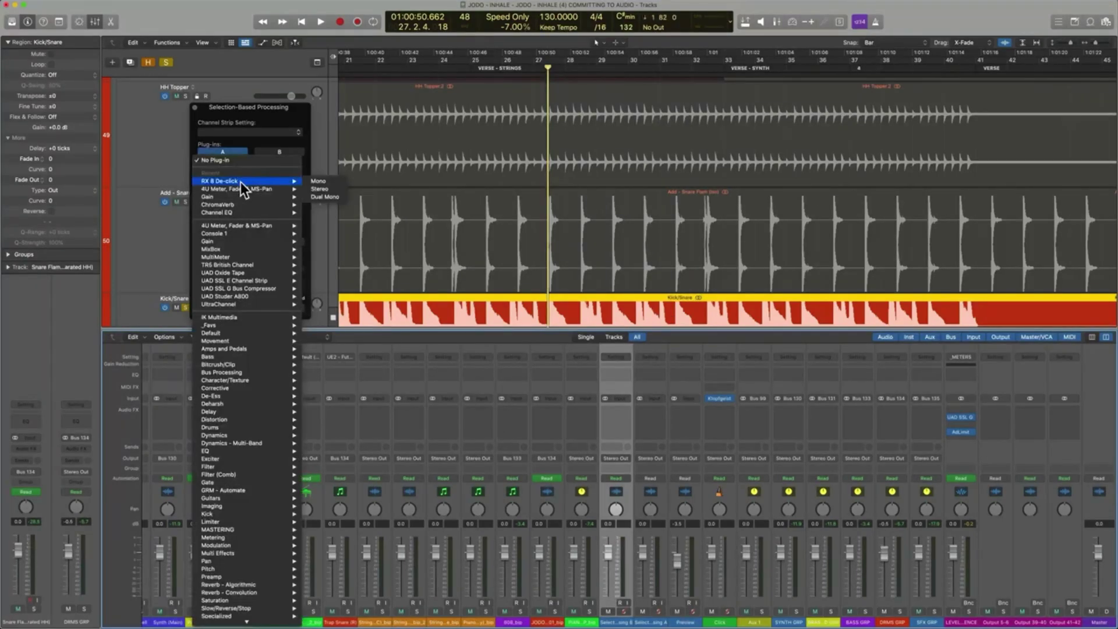
pyautogui.moveTo(220, 181)
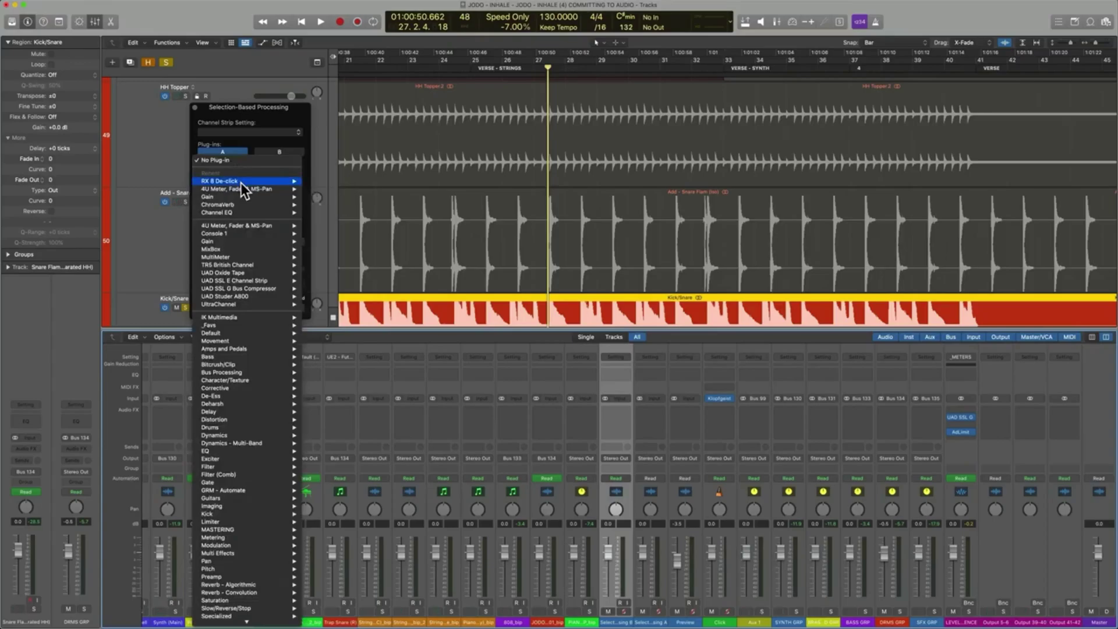
pyautogui.click(241, 183)
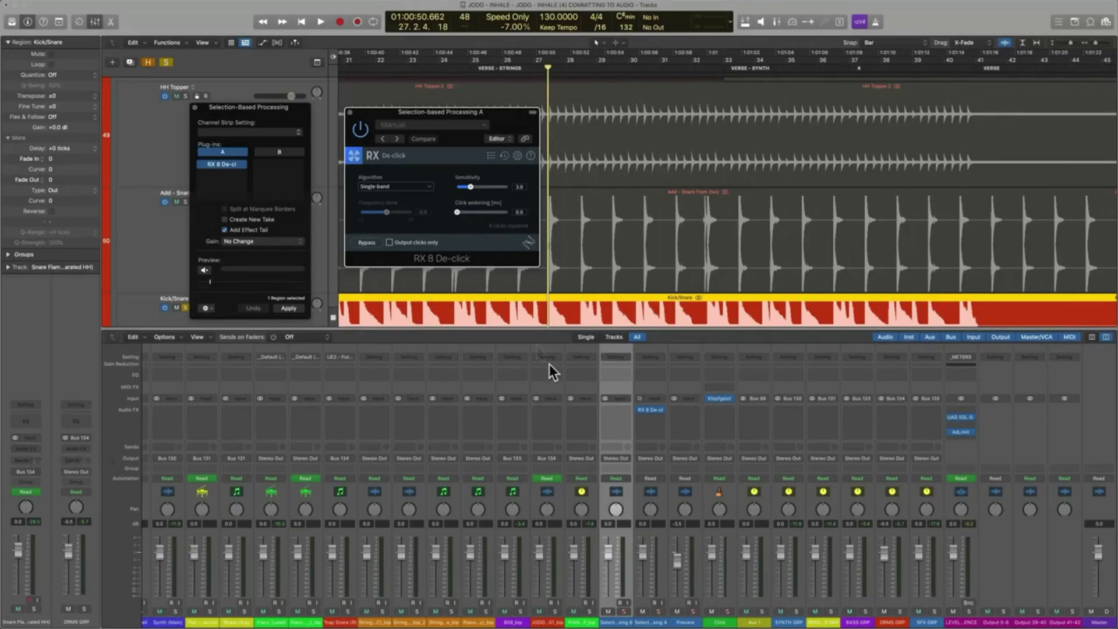
pyautogui.click(651, 502)
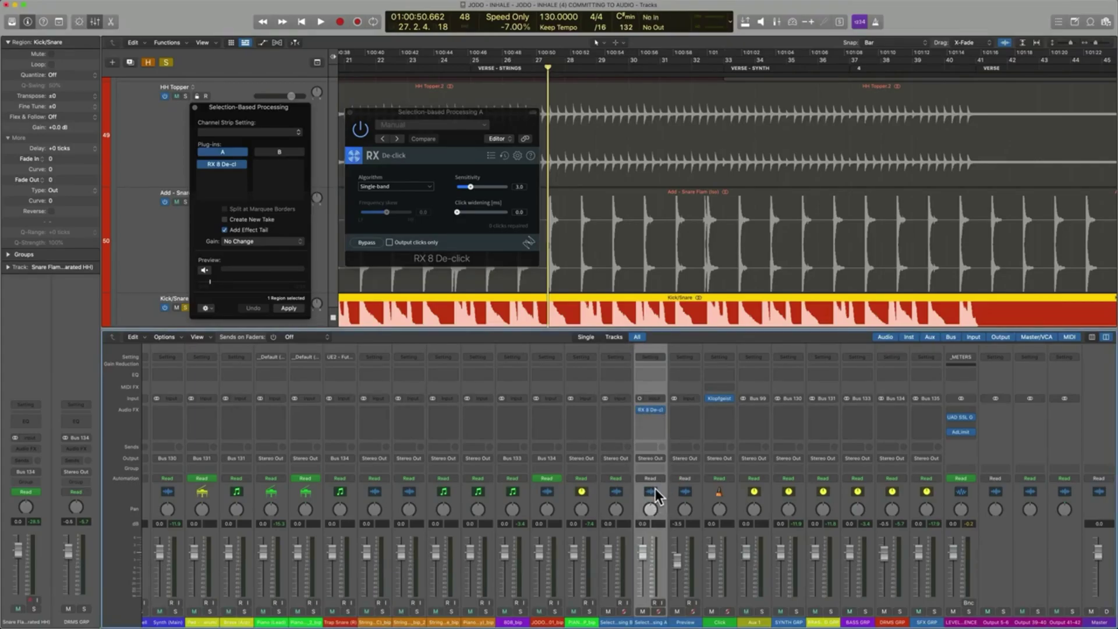
pyautogui.press('x')
# - Reselect the Kick/Snare region and load the Add Tape setting (UAD Studer) into chain B
pyautogui.click(577, 488)
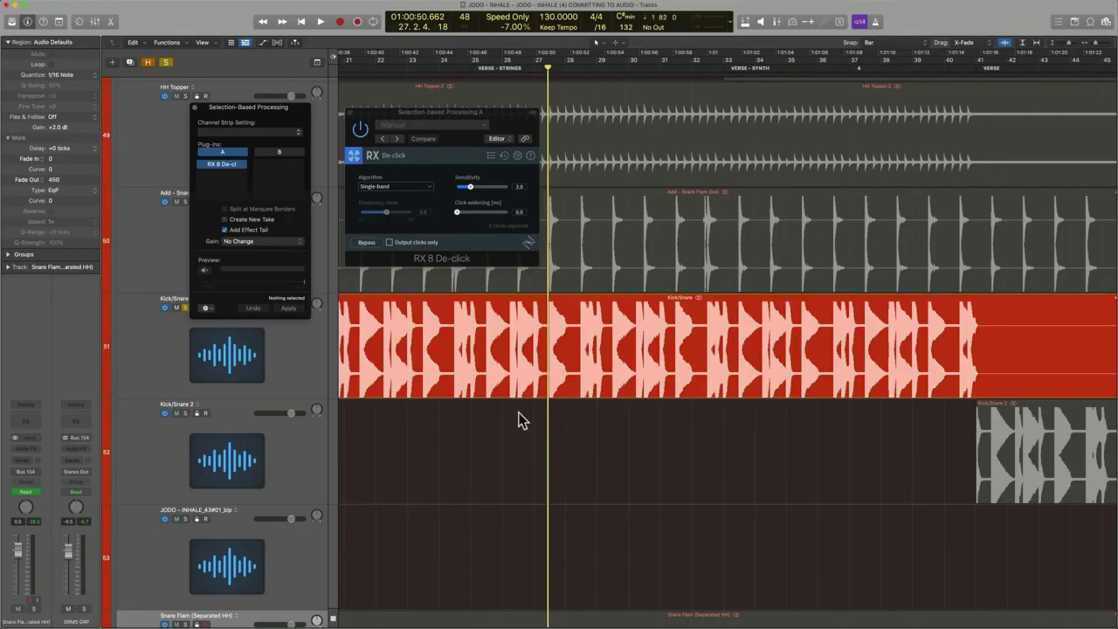
pyautogui.click(498, 373)
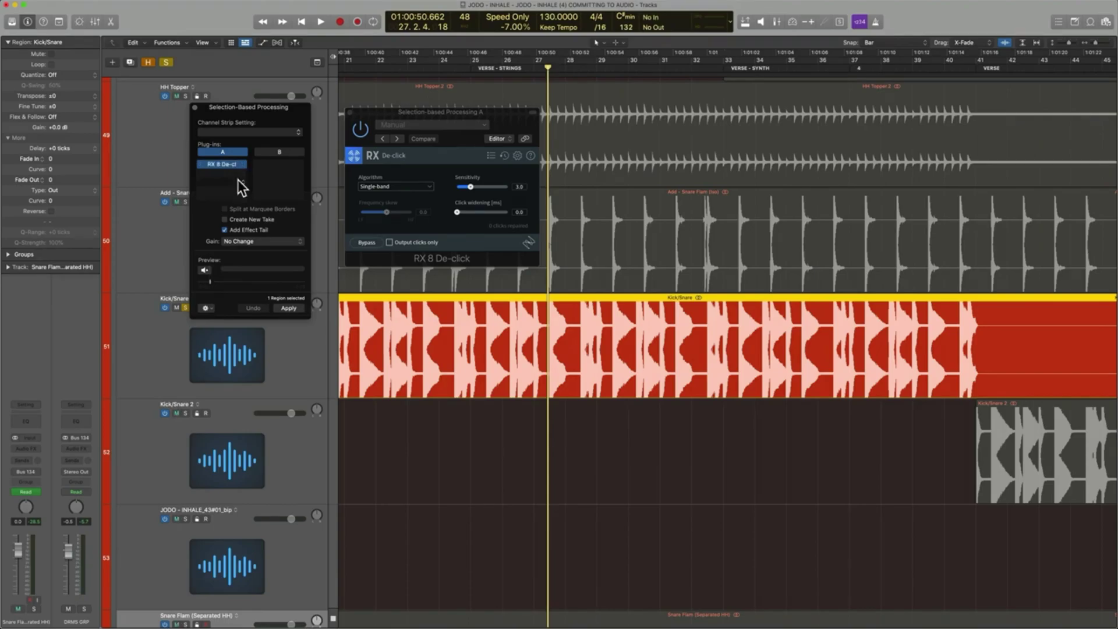
pyautogui.click(277, 151)
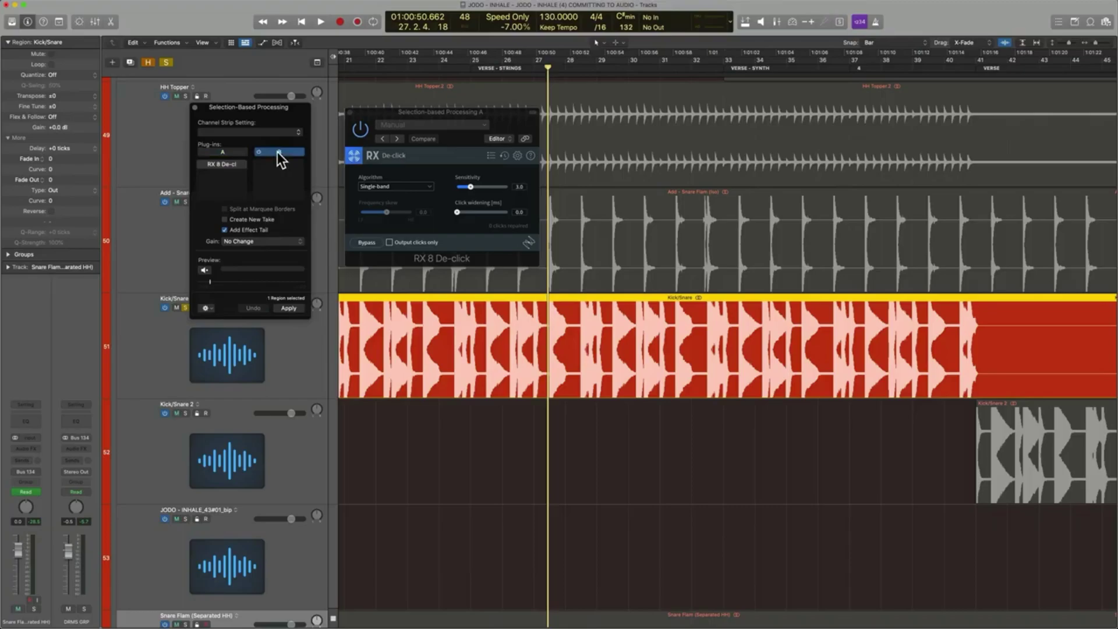
pyautogui.click(283, 134)
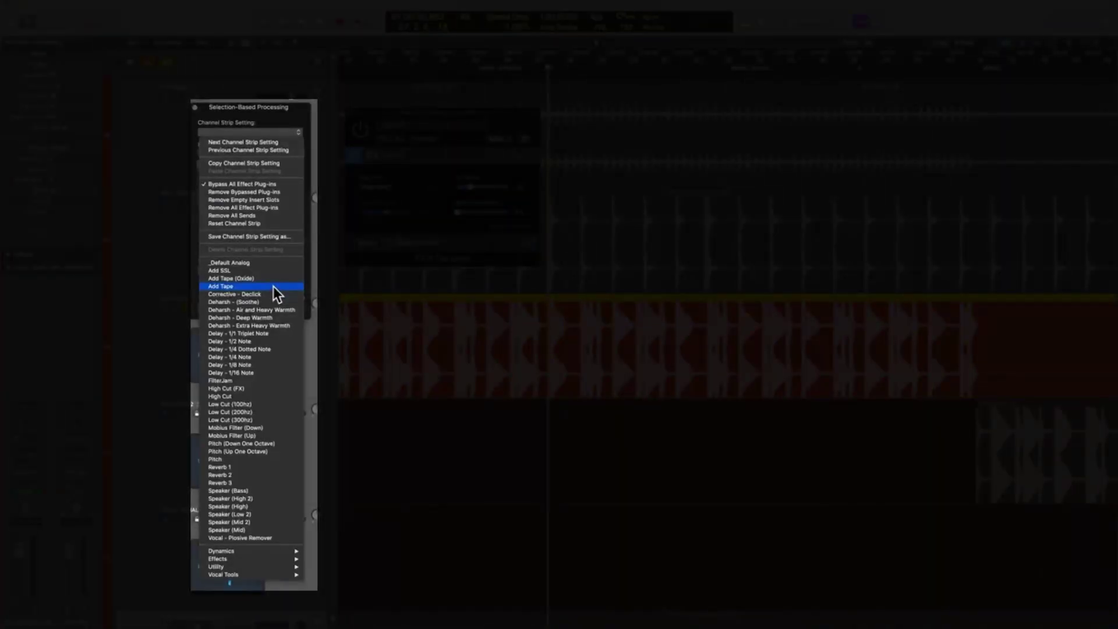
pyautogui.click(273, 285)
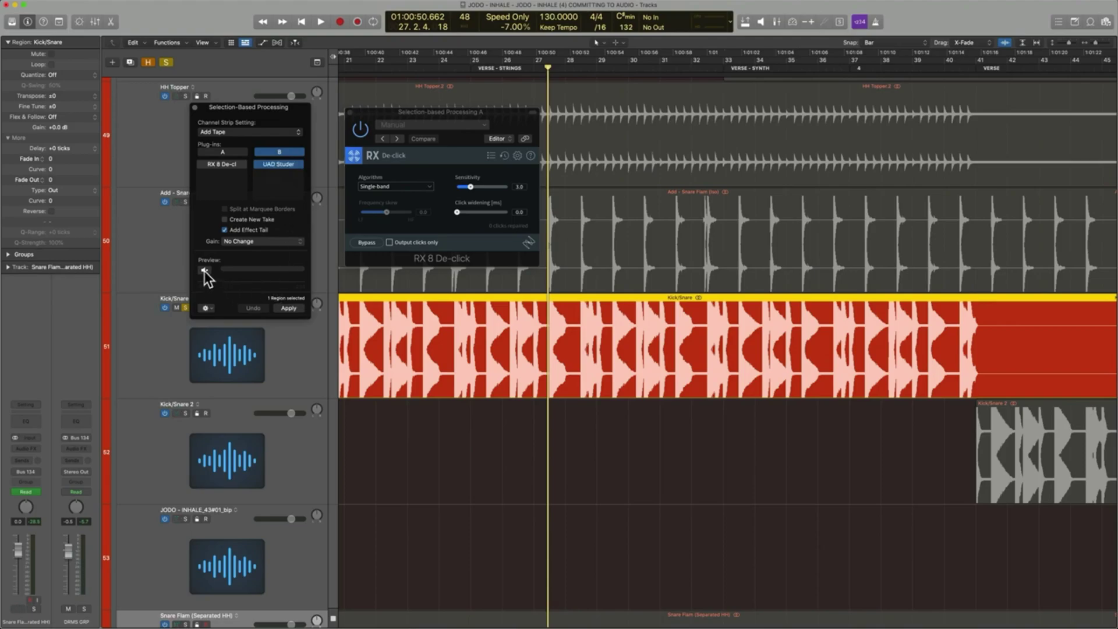
# - Preview the tape-processed Kick/Snare, restart the preview, then Apply it to the region
pyautogui.click(203, 267)
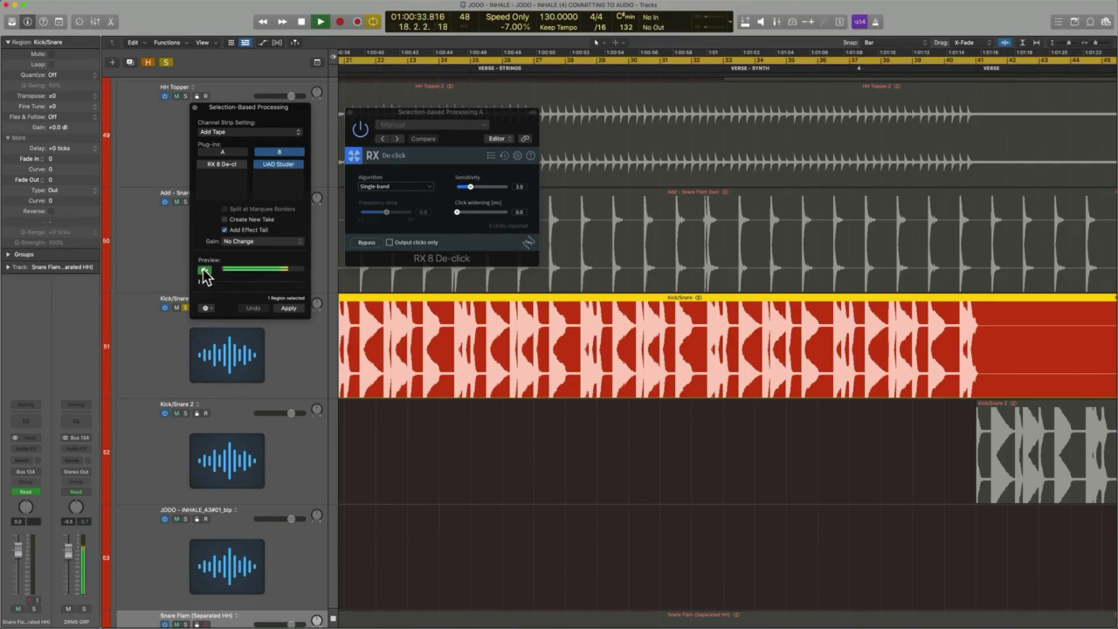
pyautogui.click(202, 269)
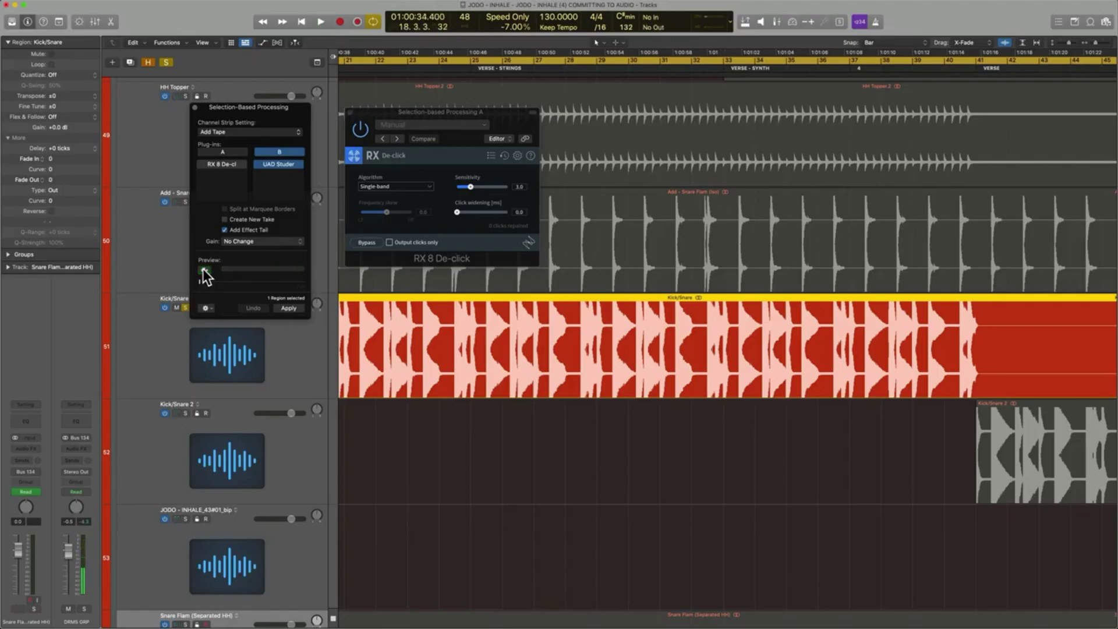
pyautogui.click(204, 270)
pyautogui.click(289, 307)
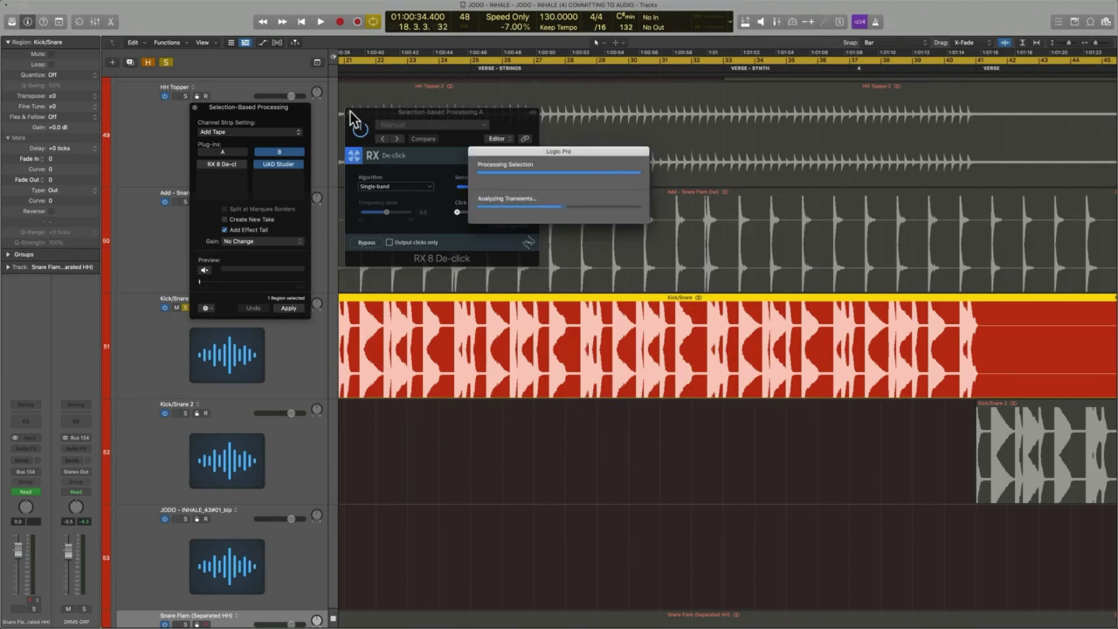
pyautogui.scroll(-3, 418, 333)
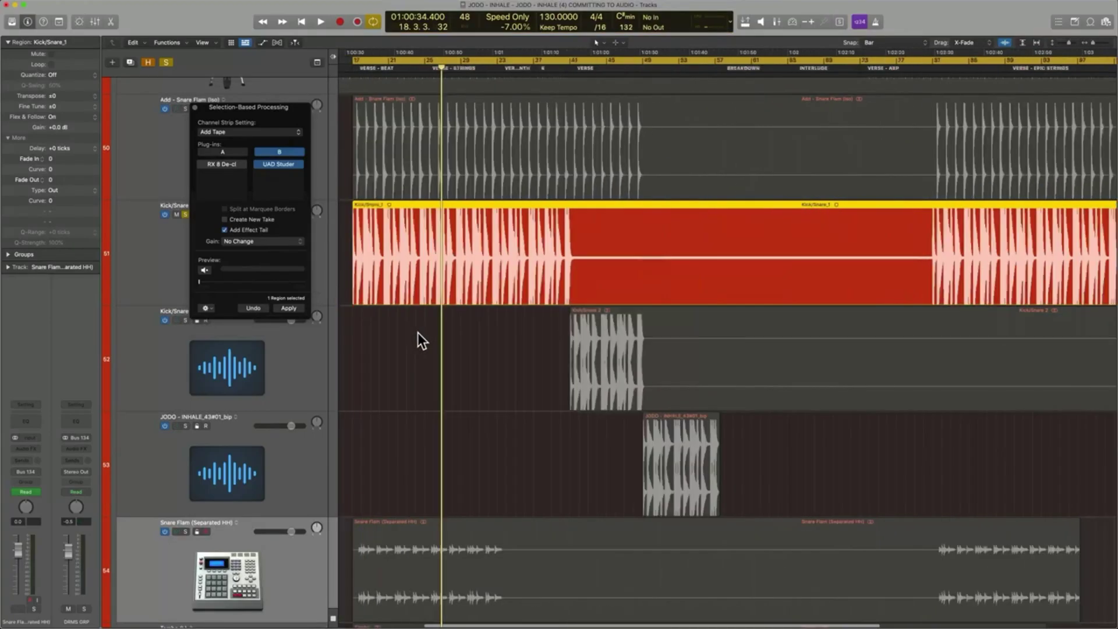
pyautogui.scroll(-5, 417, 333)
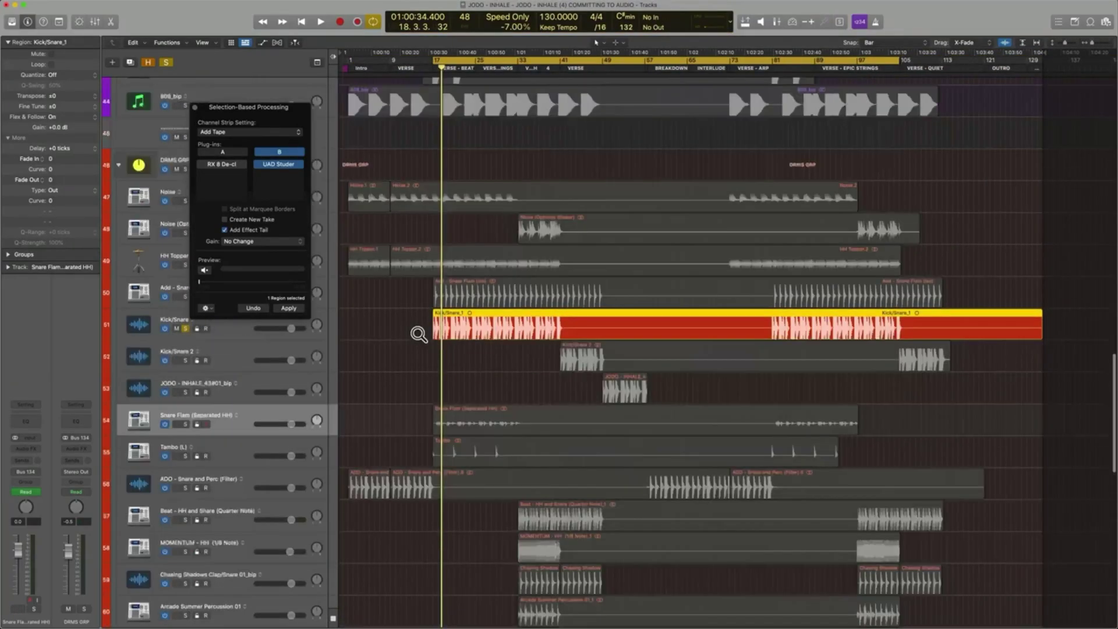
pyautogui.scroll(-3, 417, 332)
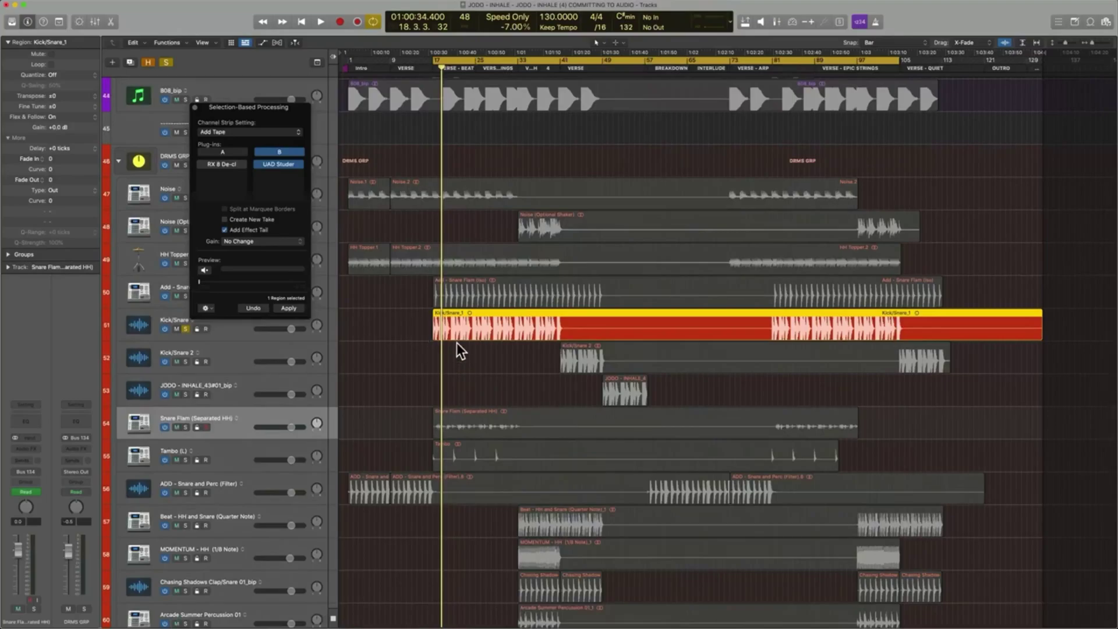
pyautogui.scroll(-4, 459, 332)
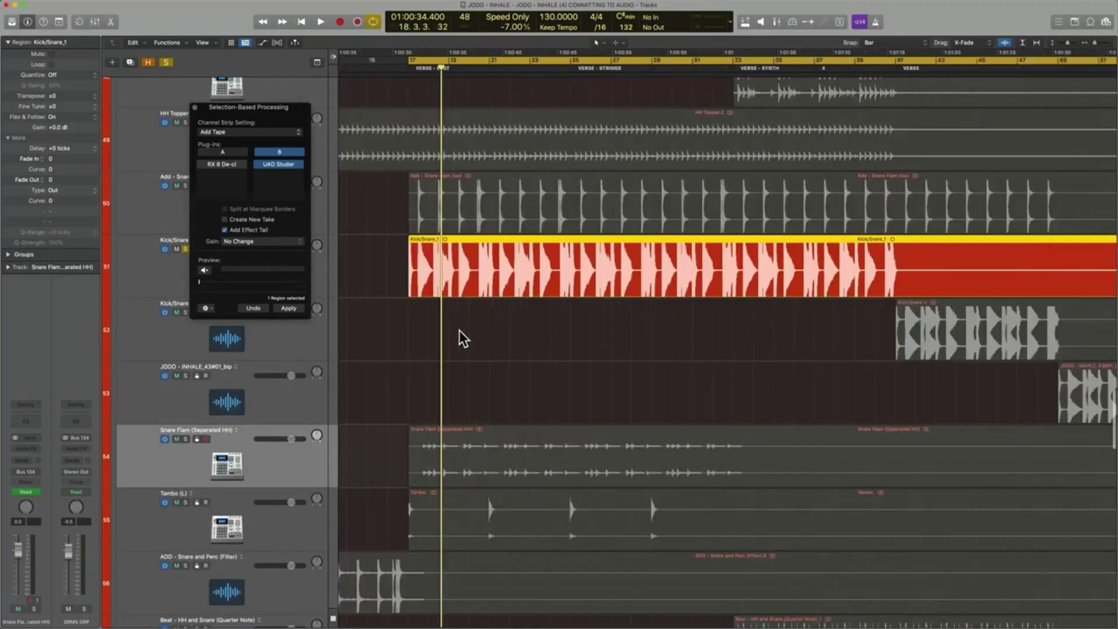
# - Deselect the rendered Kick/Snare_1 region and undo the processing with Cmd+Z
pyautogui.click(459, 330)
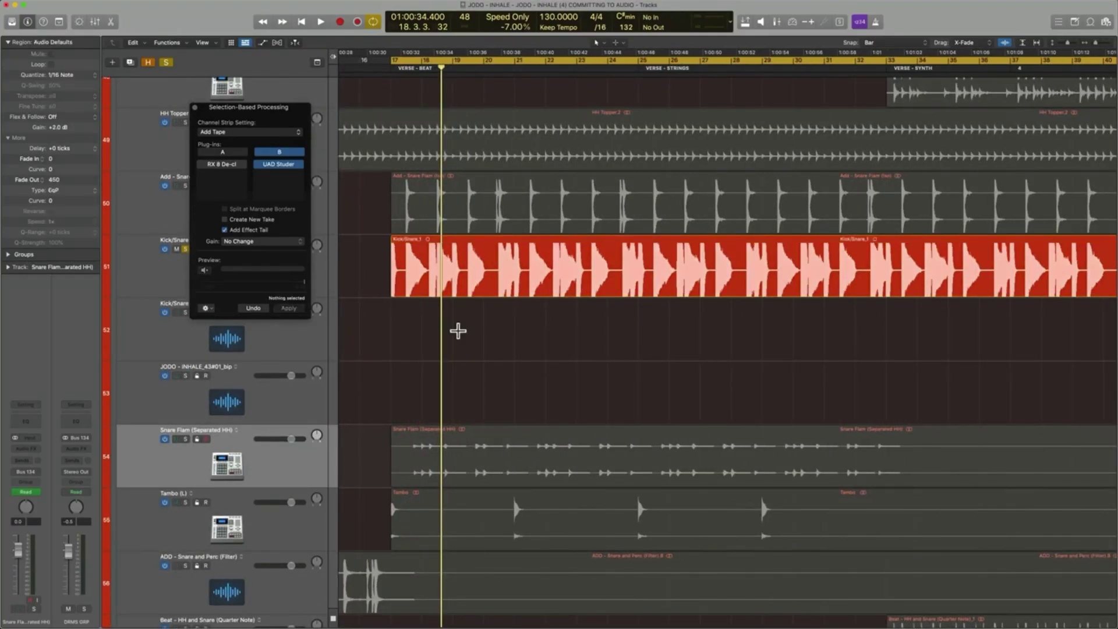
pyautogui.press('super+z')
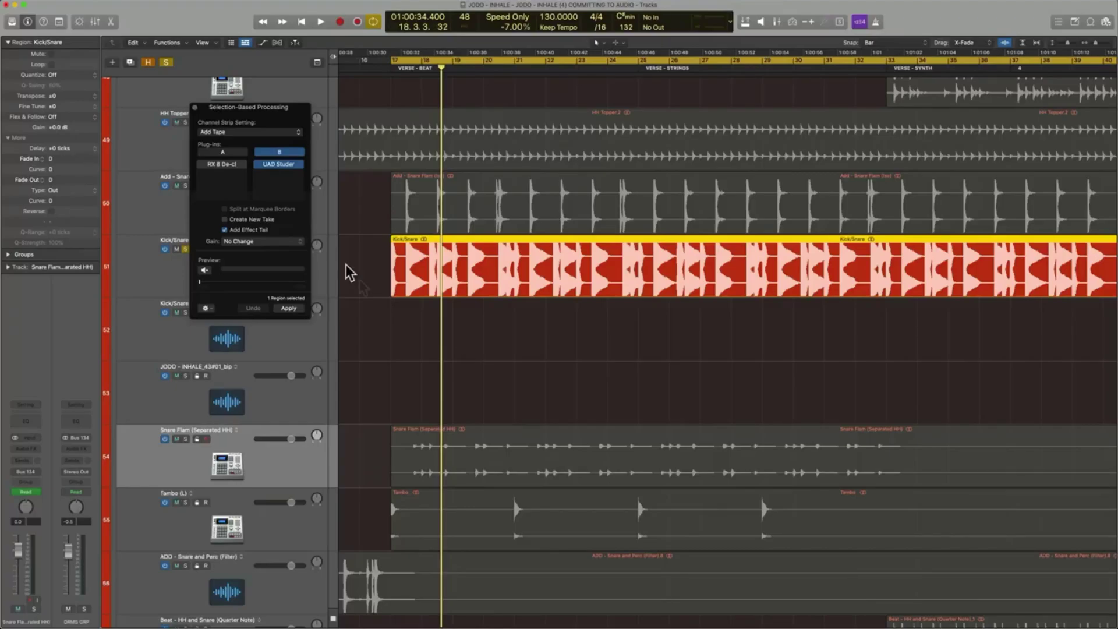
# - Clear RX 8 De-click from chain A and load PitchMonster from the Audio FX menu
pyautogui.click(223, 152)
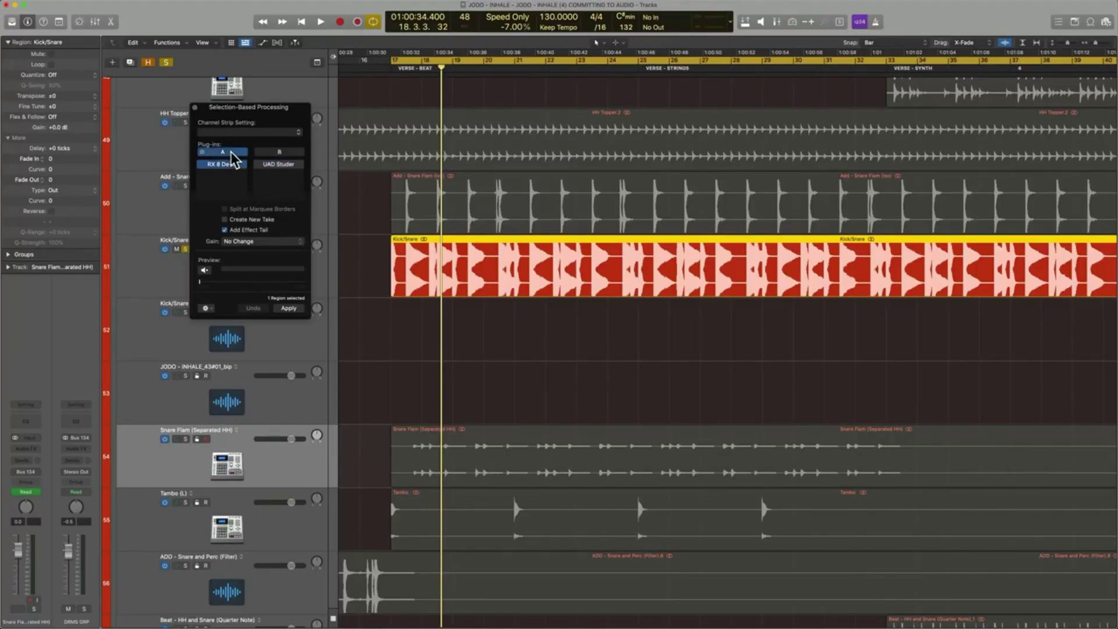
pyautogui.moveTo(223, 164)
pyautogui.click(249, 133)
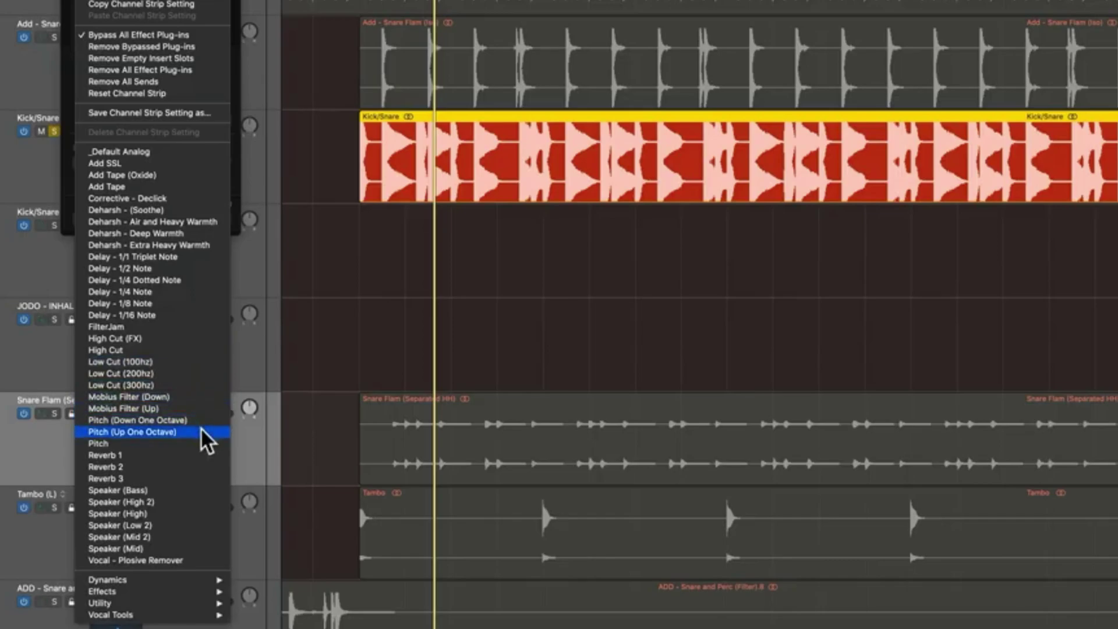
pyautogui.click(374, 230)
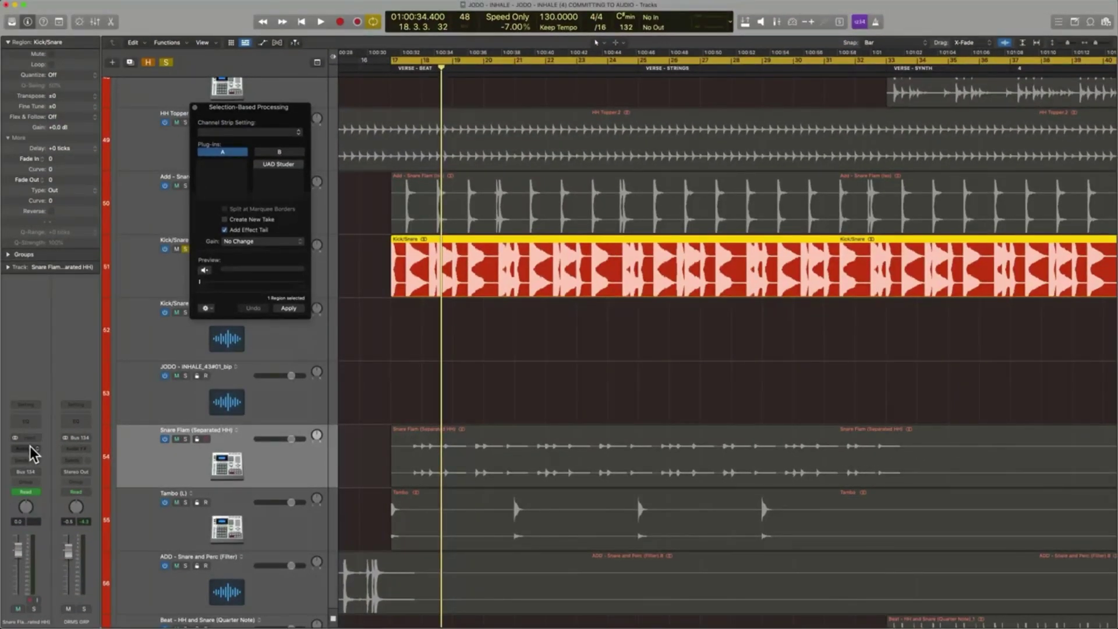
pyautogui.click(31, 446)
pyautogui.scroll(-6, 35, 528)
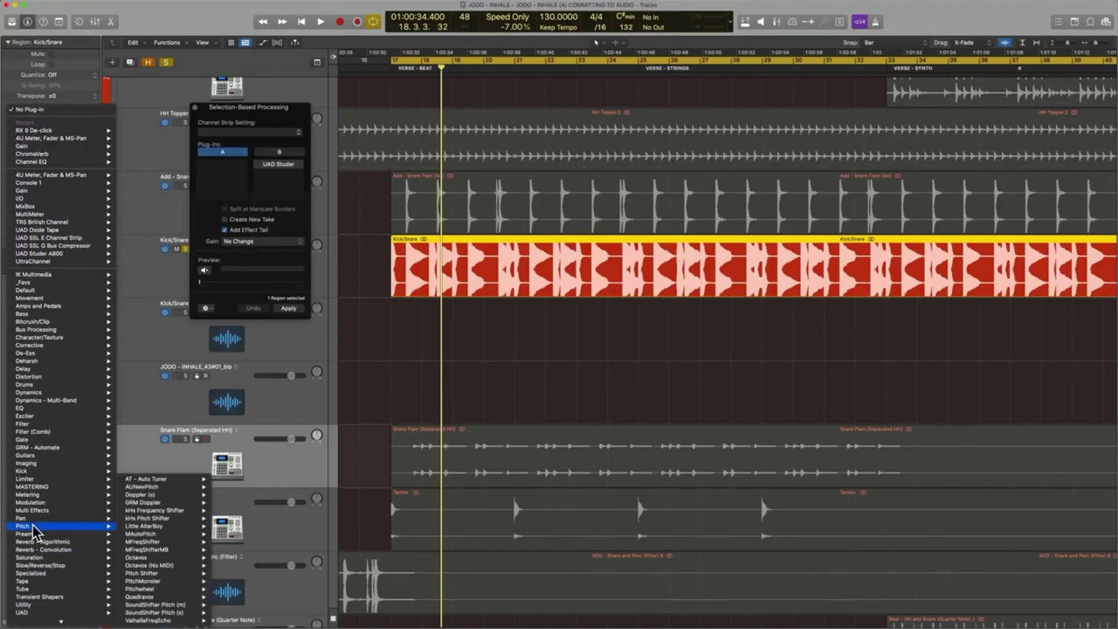
pyautogui.moveTo(58, 526)
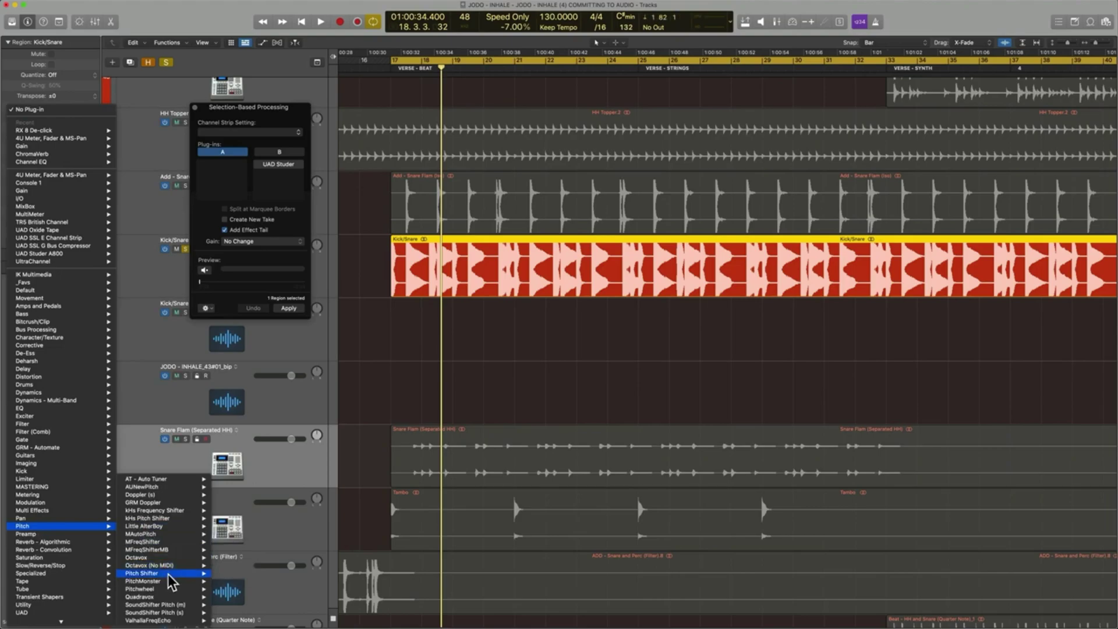
pyautogui.moveTo(143, 580)
pyautogui.click(229, 581)
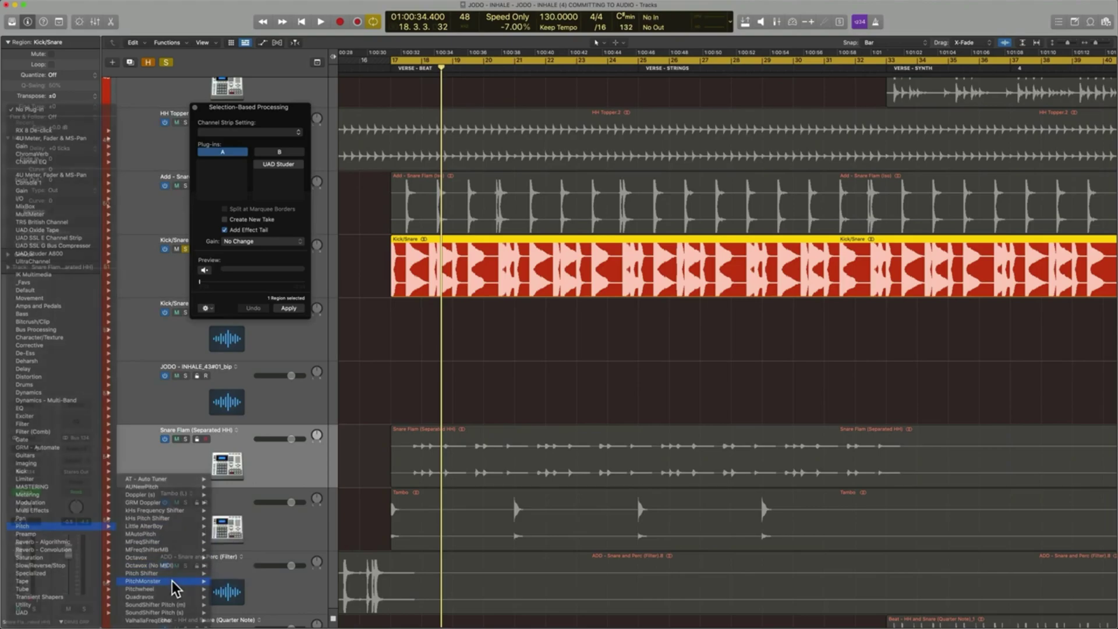
# - Set PitchMonster's pitch shift to +12 semitones and close its window
pyautogui.moveTo(619, 157); pyautogui.dragTo(617, 154)
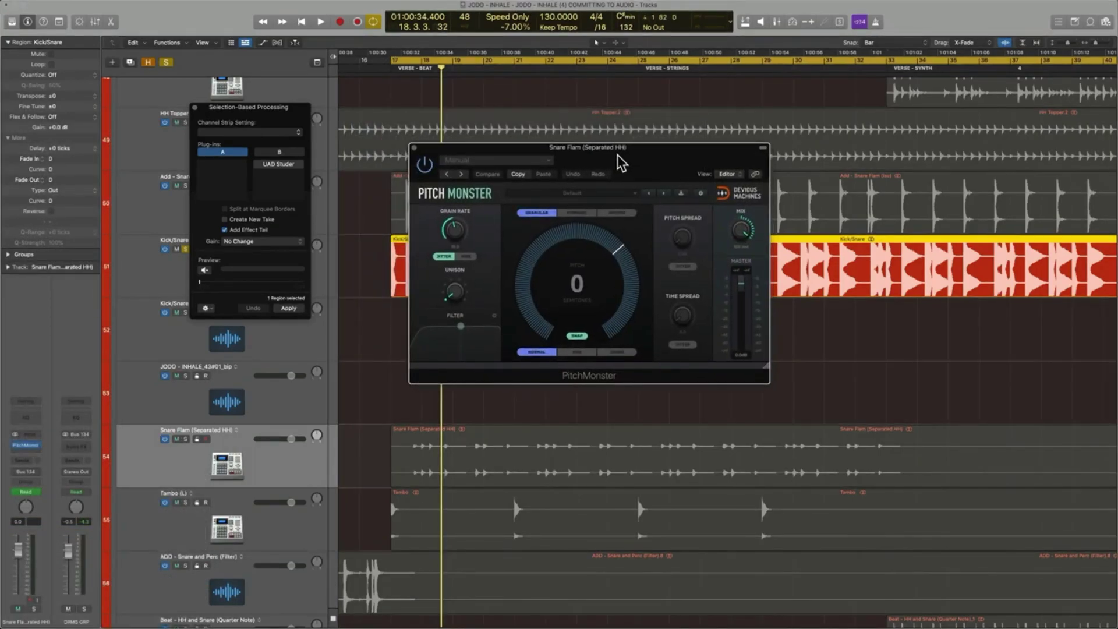
pyautogui.moveTo(579, 278)
pyautogui.mouseDown()
pyautogui.moveTo(611, 253)
pyautogui.moveTo(577, 301)
pyautogui.mouseUp()
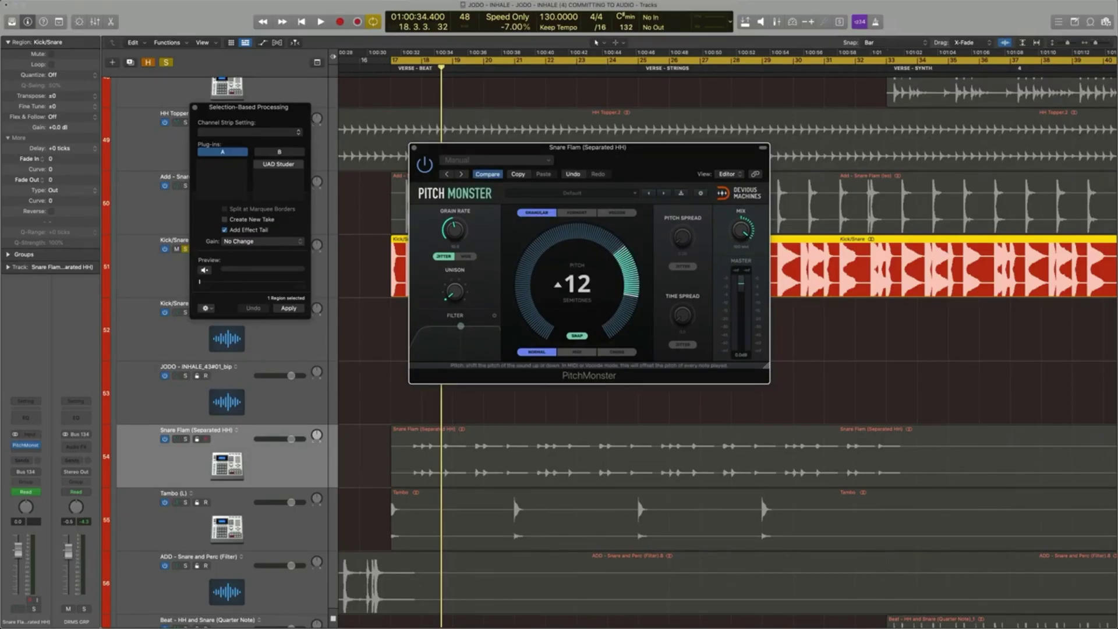
pyautogui.click(415, 149)
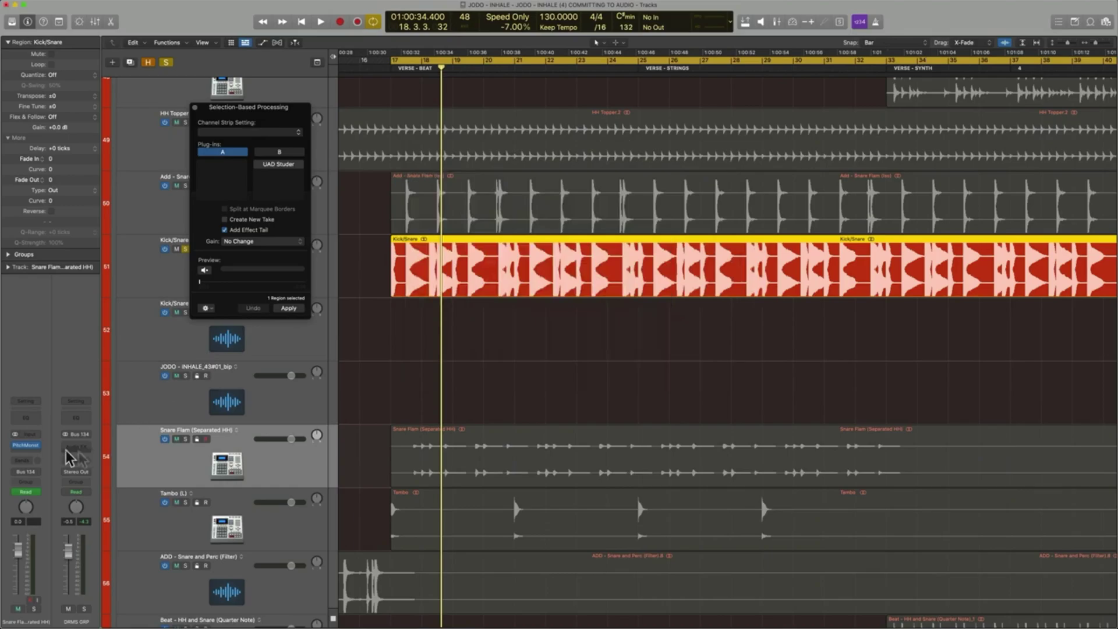
# - Remove the inspector PitchMonster, insert it in chain A's slot, and set +12 semitones
pyautogui.click(37, 445)
pyautogui.click(53, 65)
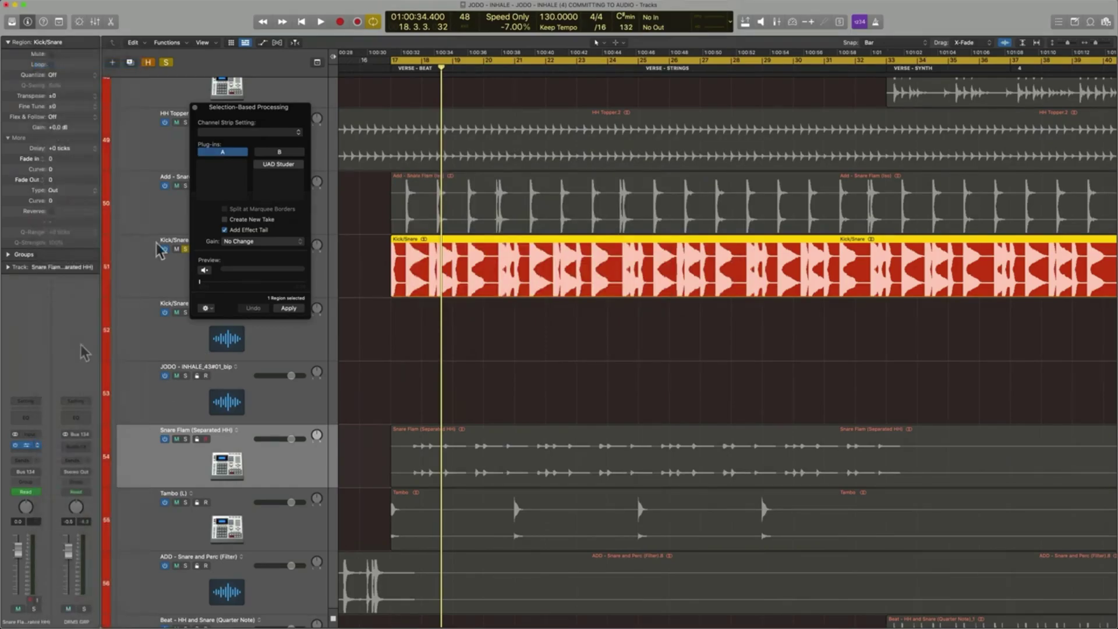
pyautogui.click(228, 163)
pyautogui.click(323, 181)
pyautogui.moveTo(553, 214); pyautogui.dragTo(553, 179)
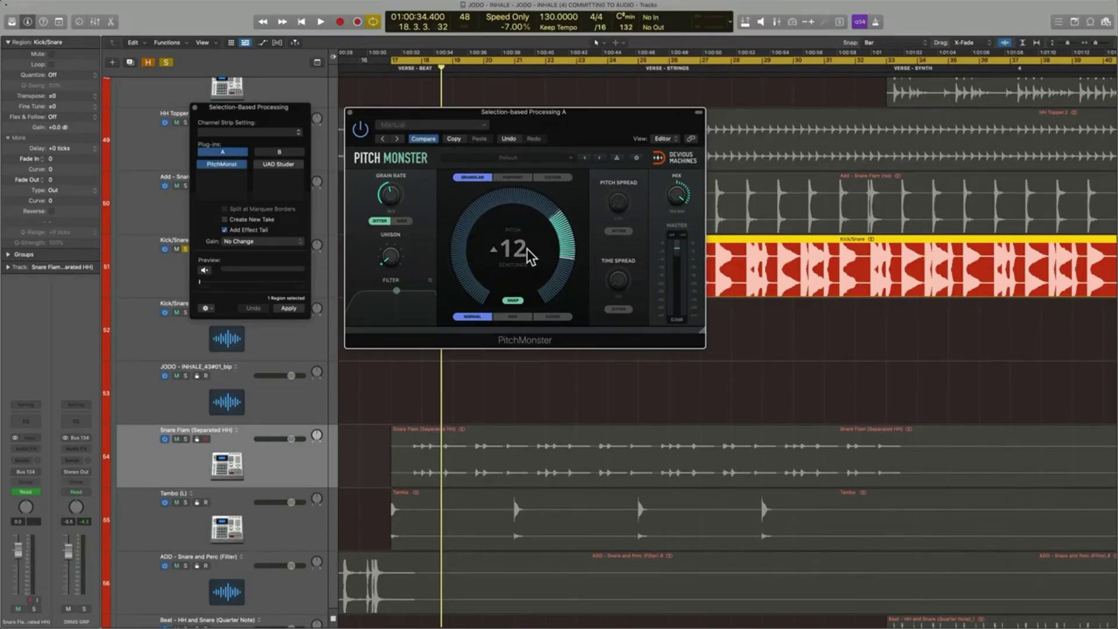
# - Close PitchMonster, reopen it from slot A to confirm +12 semitones, then close it again
pyautogui.click(351, 113)
pyautogui.doubleClick(222, 164)
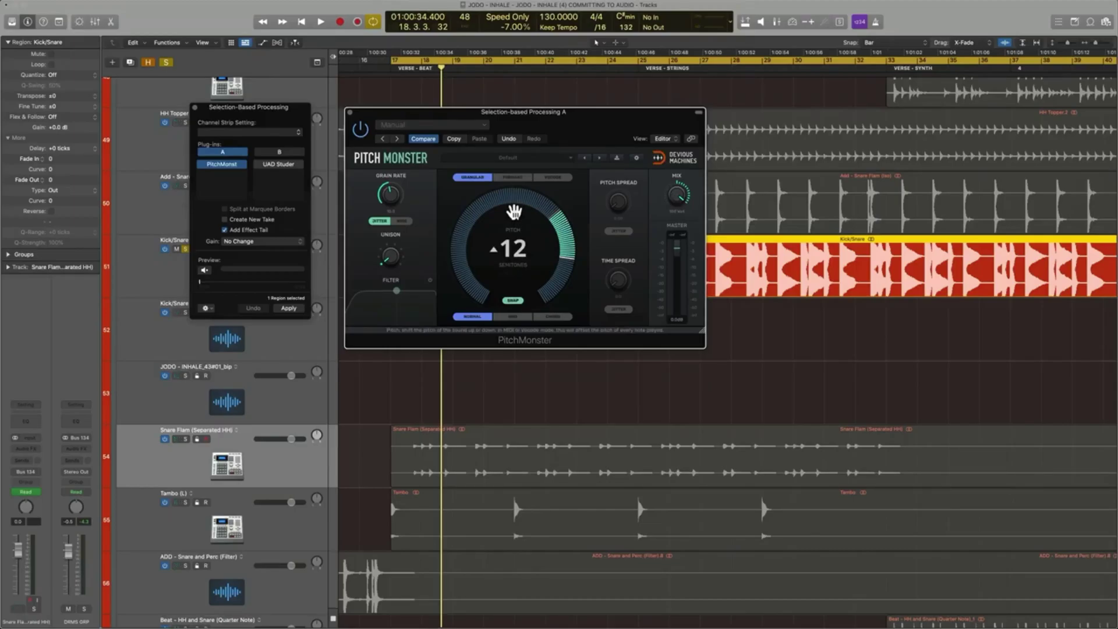
pyautogui.click(350, 112)
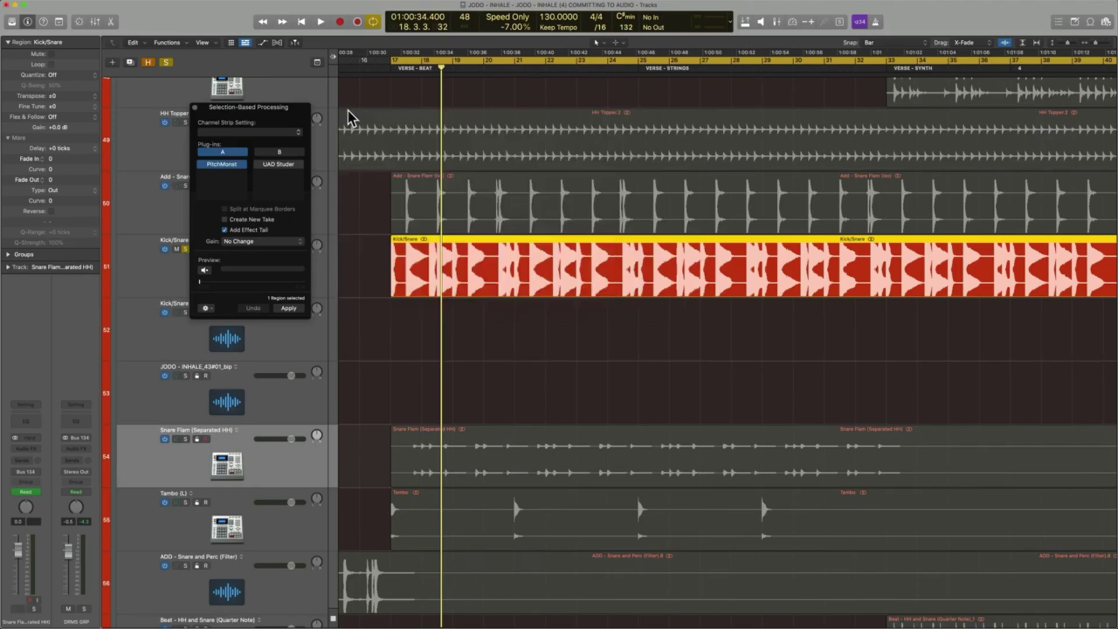
pyautogui.click(300, 136)
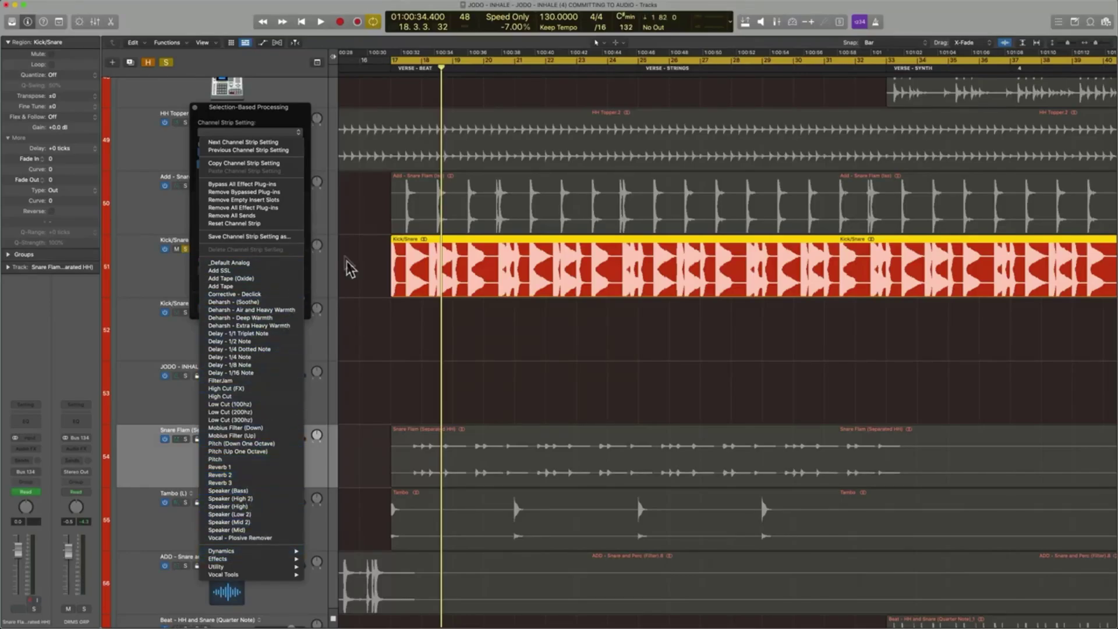
pyautogui.click(373, 323)
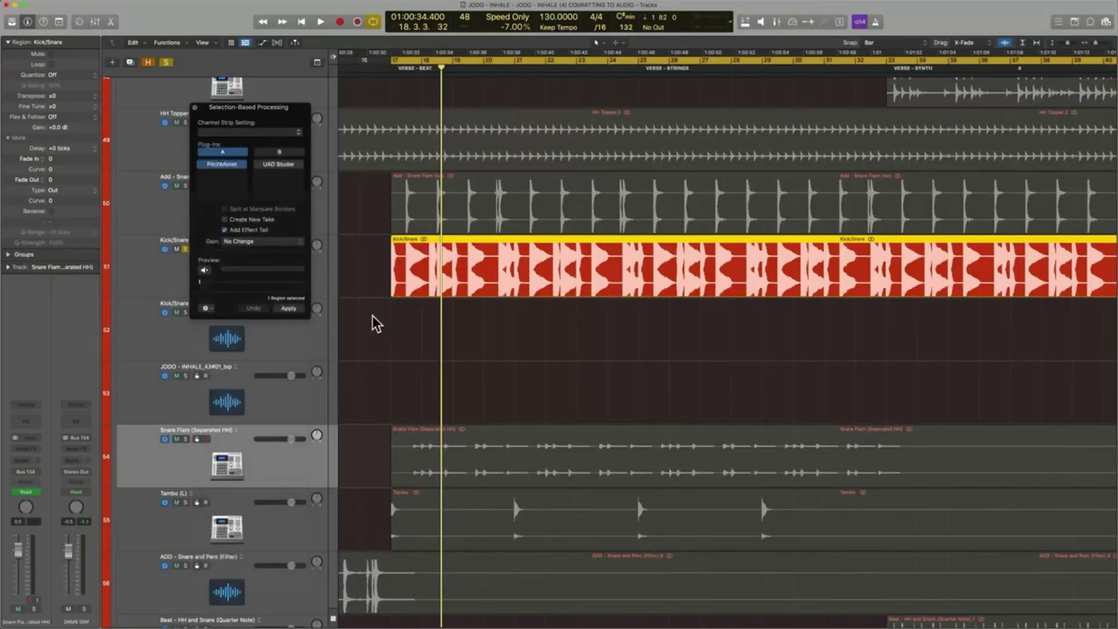
pyautogui.moveTo(281, 122); pyautogui.dragTo(297, 142)
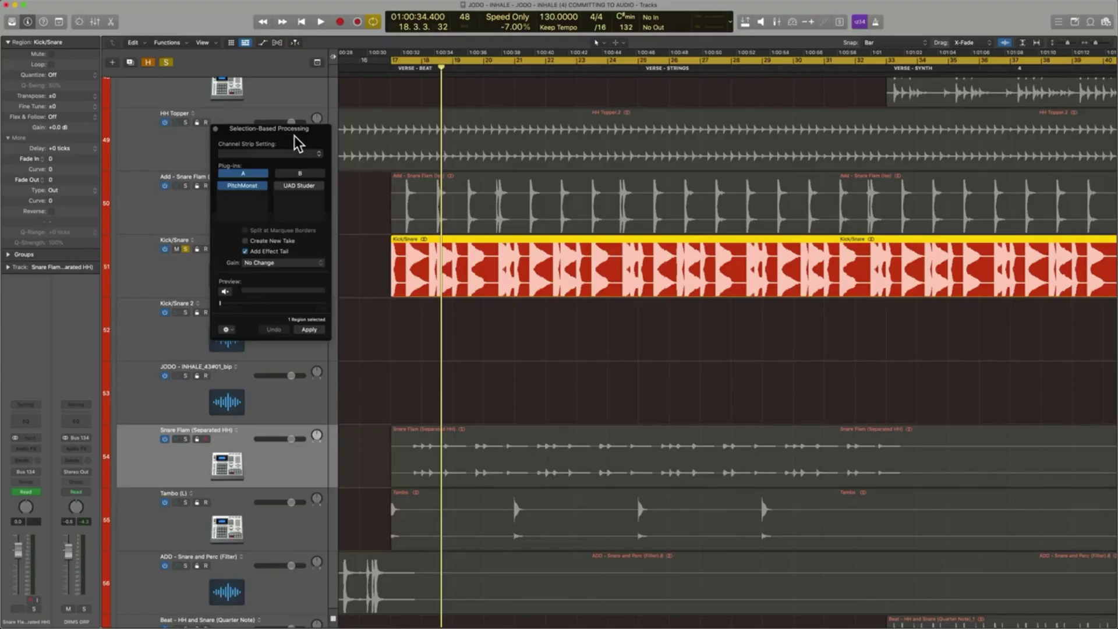
# - Render the selected Kick/Snare region with Create New Take on, producing the Kick/Snare_2 take
pyautogui.click(310, 332)
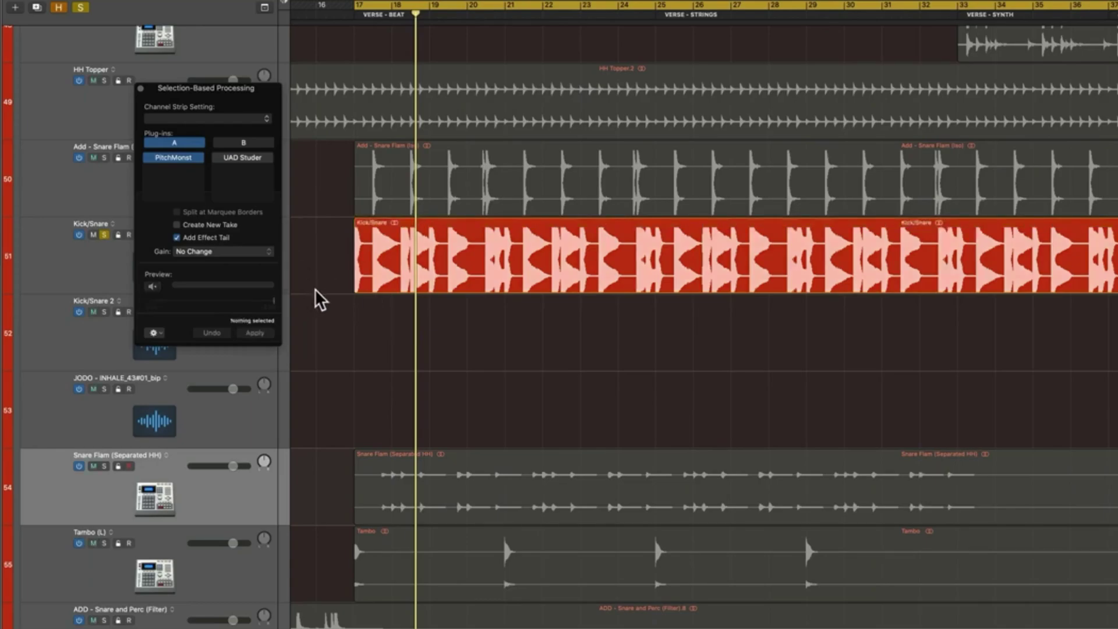
pyautogui.click(400, 263)
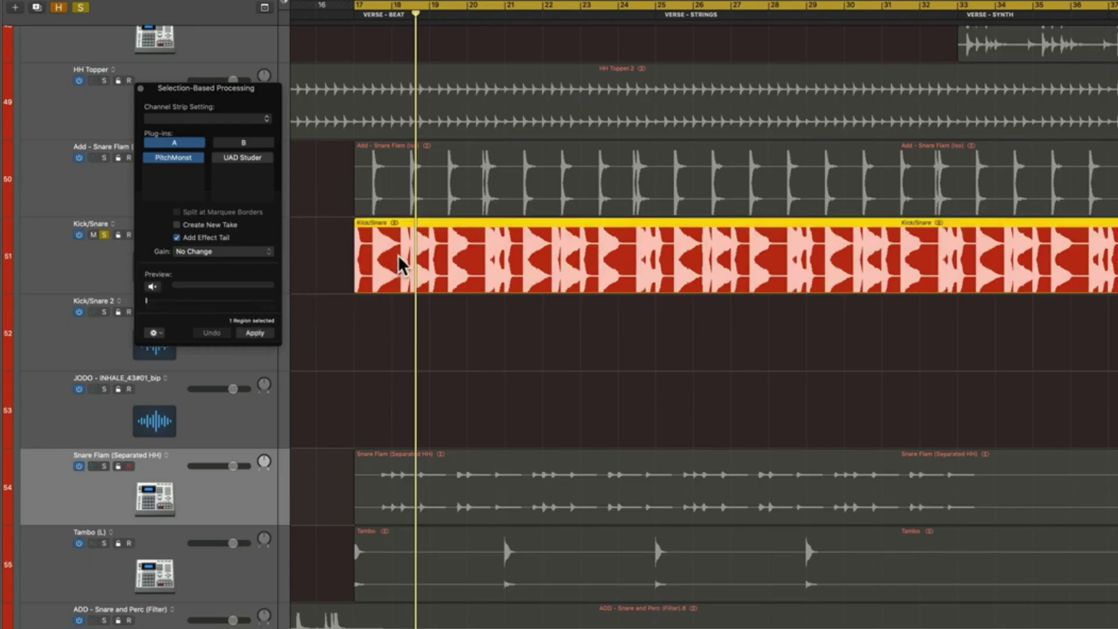
pyautogui.click(178, 224)
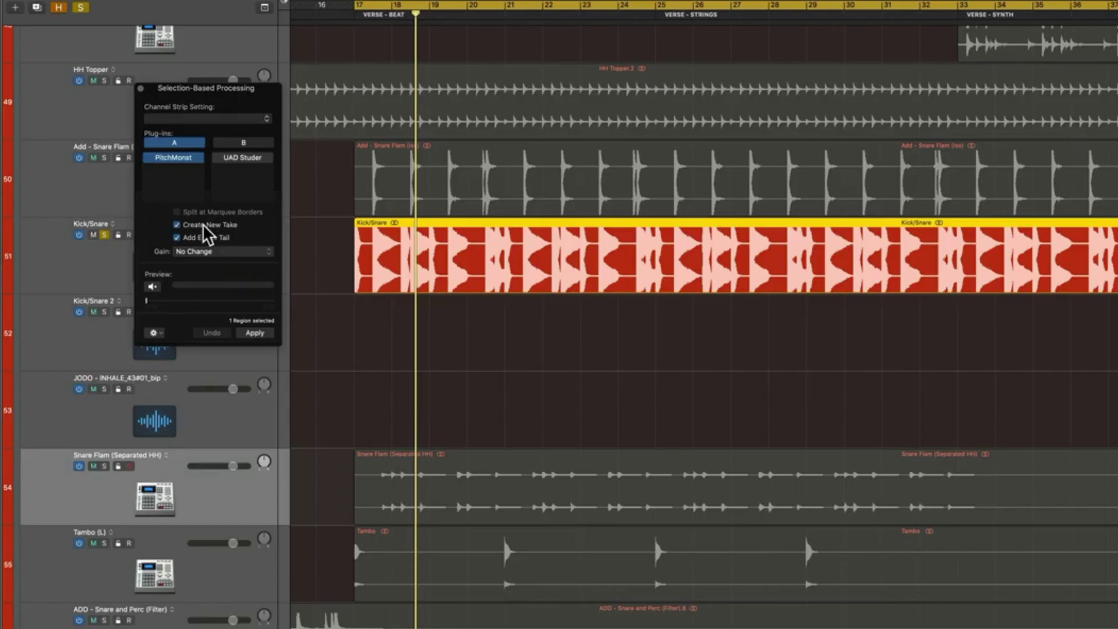
pyautogui.click(255, 333)
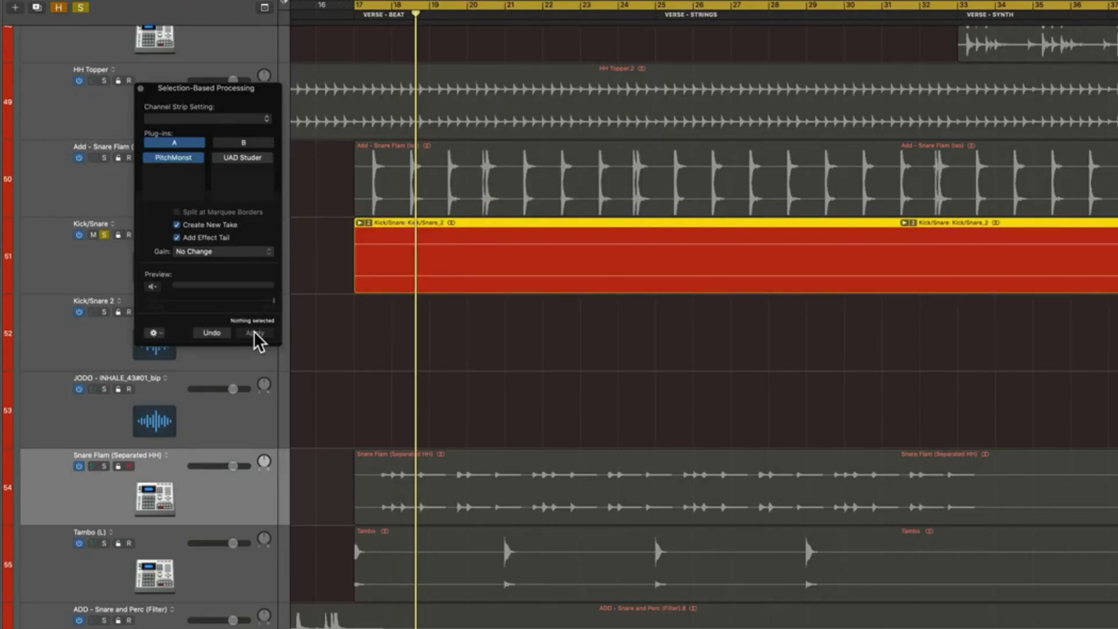
# - Expand the Kick/Snare take folder and play back the original take 1 to audition it
pyautogui.click(360, 223)
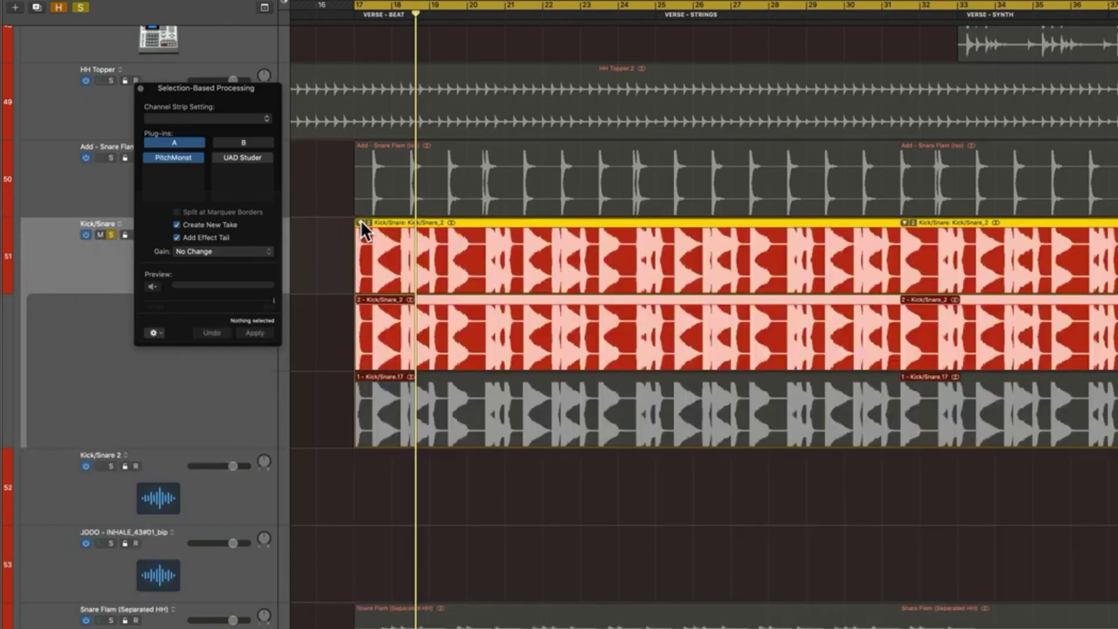
pyautogui.click(398, 425)
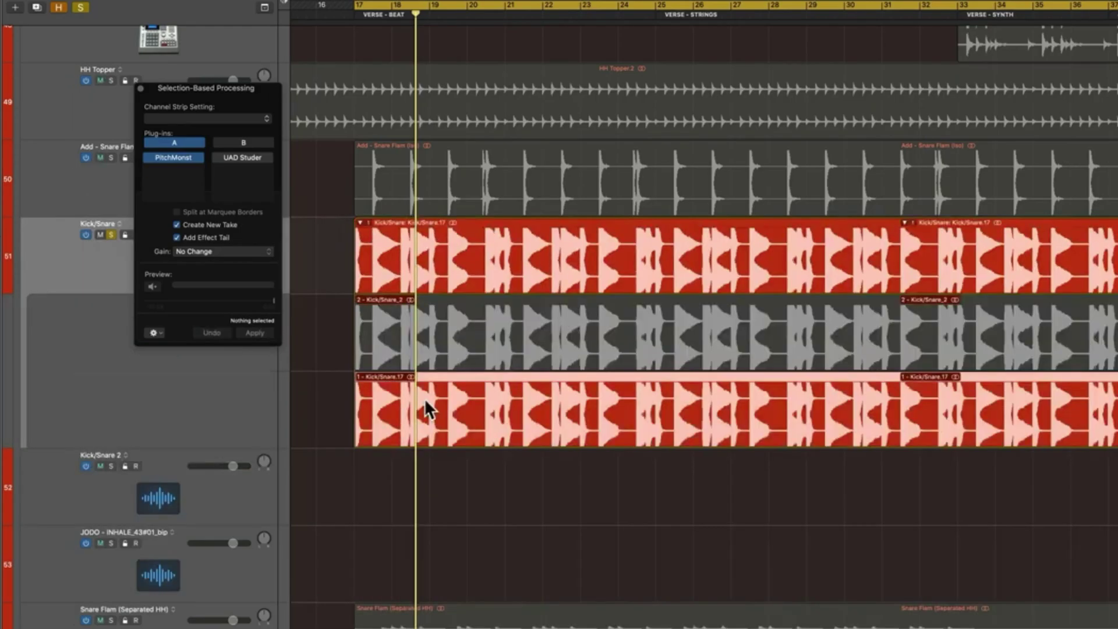
pyautogui.click(446, 354)
pyautogui.click(441, 430)
pyautogui.press('space')
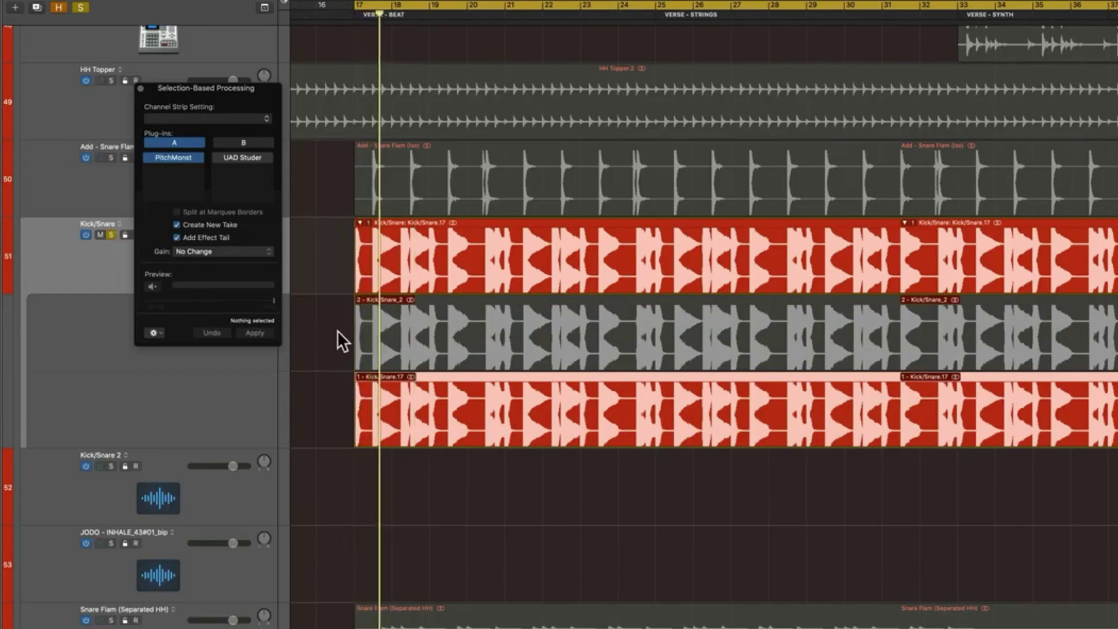
# - Reactivate the pitched Kick/Snare_2 take and briefly show PitchMonster's settings
pyautogui.click(403, 349)
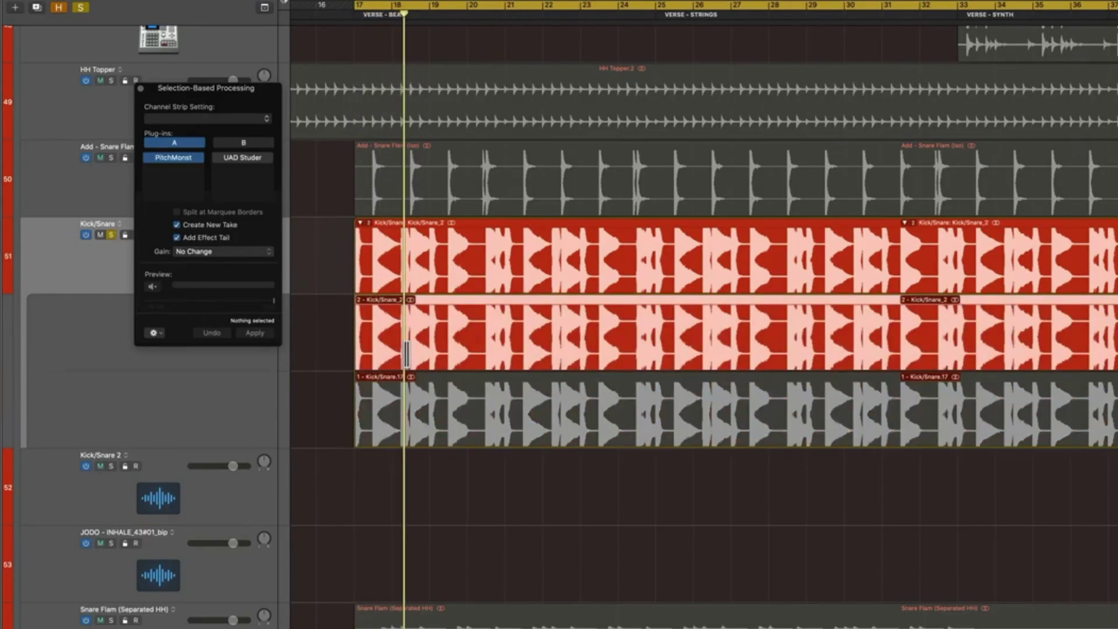
pyautogui.doubleClick(177, 156)
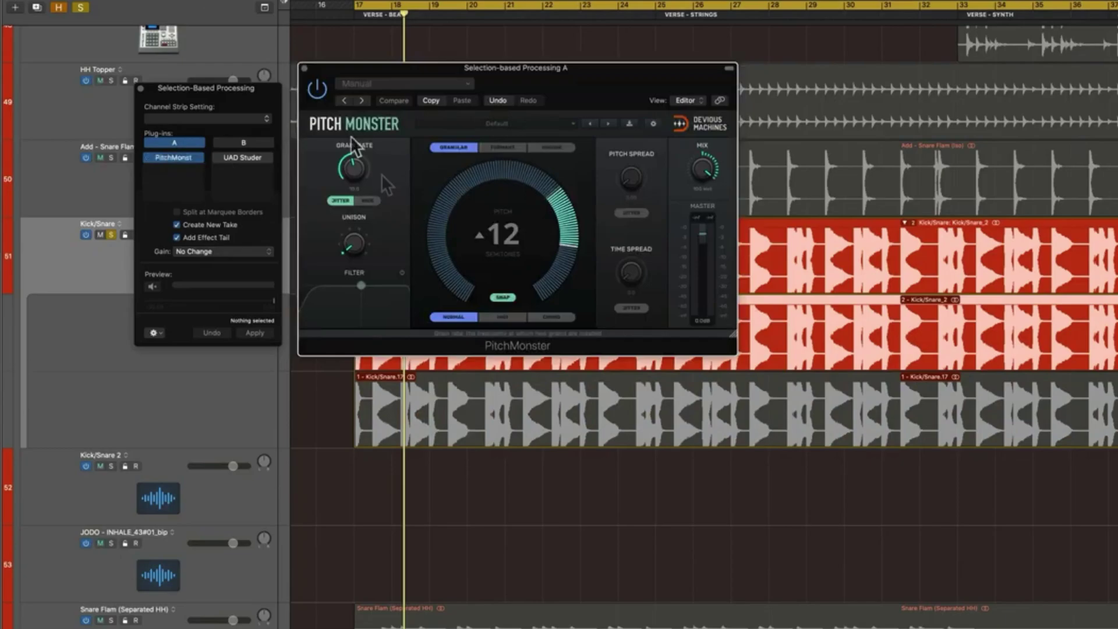
pyautogui.click(303, 68)
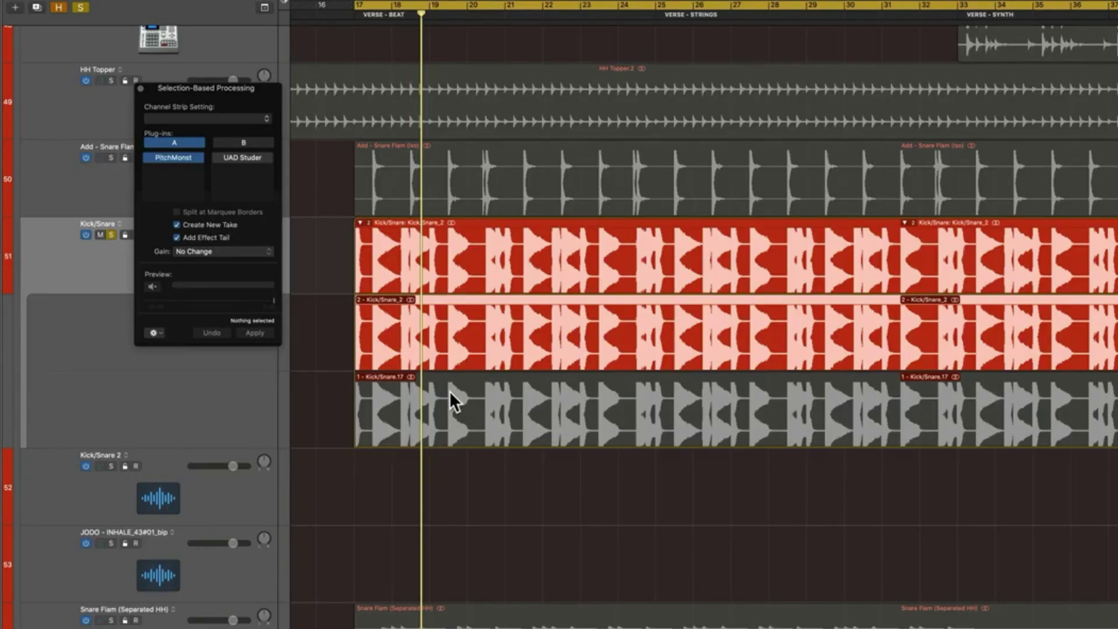
# - Swipe an early section to about bar 24 and a later section from take 1 into Comp A
pyautogui.moveTo(493, 421); pyautogui.dragTo(639, 434)
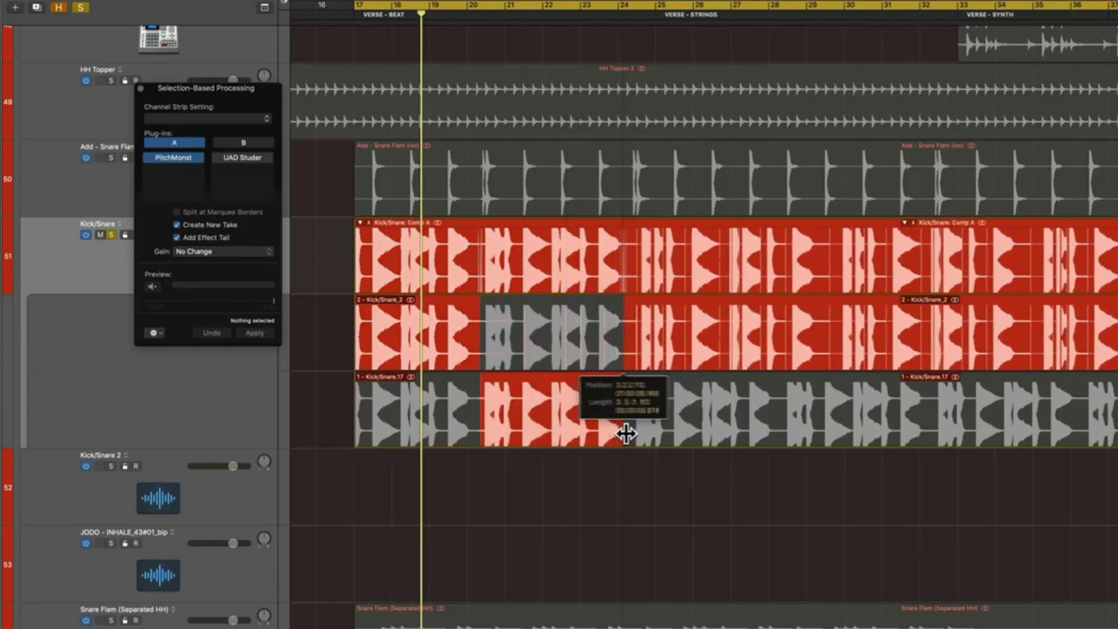
pyautogui.moveTo(637, 432); pyautogui.dragTo(638, 433)
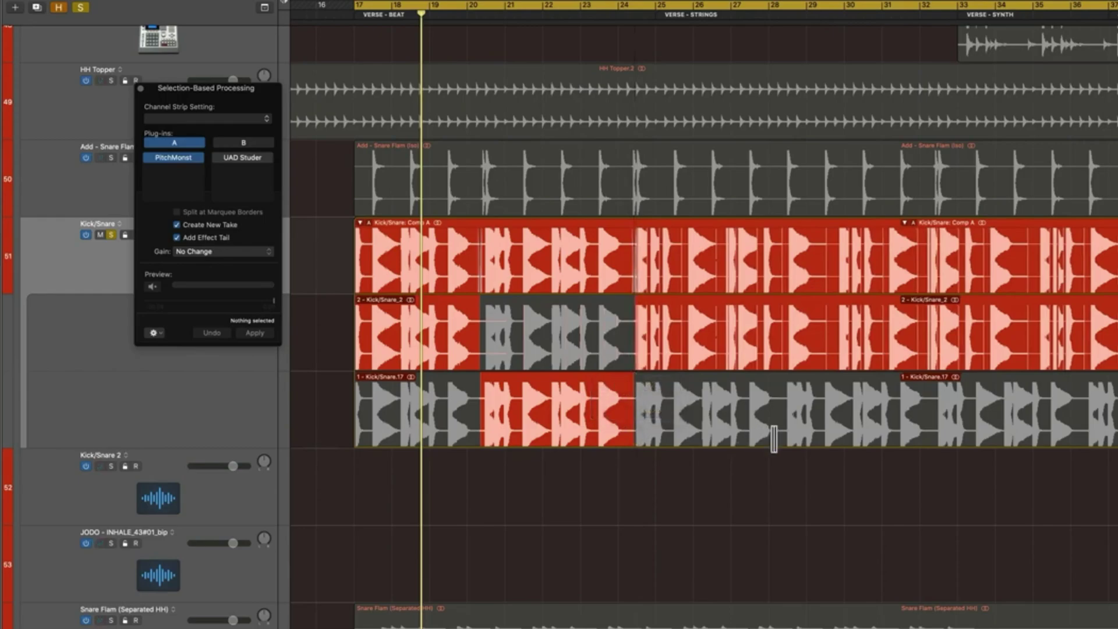
pyautogui.moveTo(782, 434); pyautogui.dragTo(929, 438)
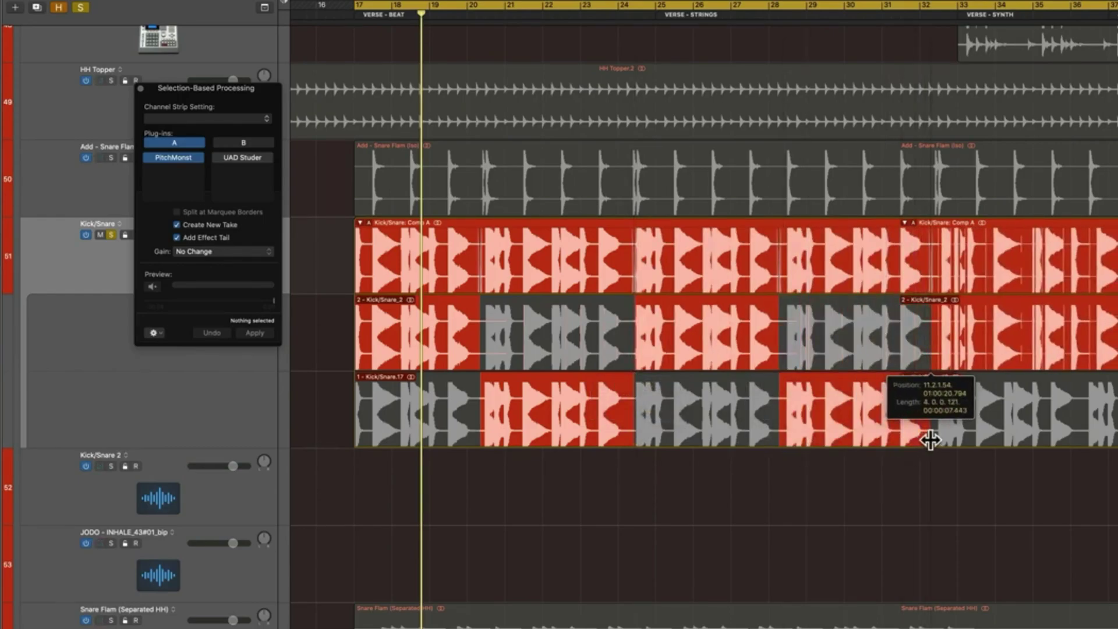